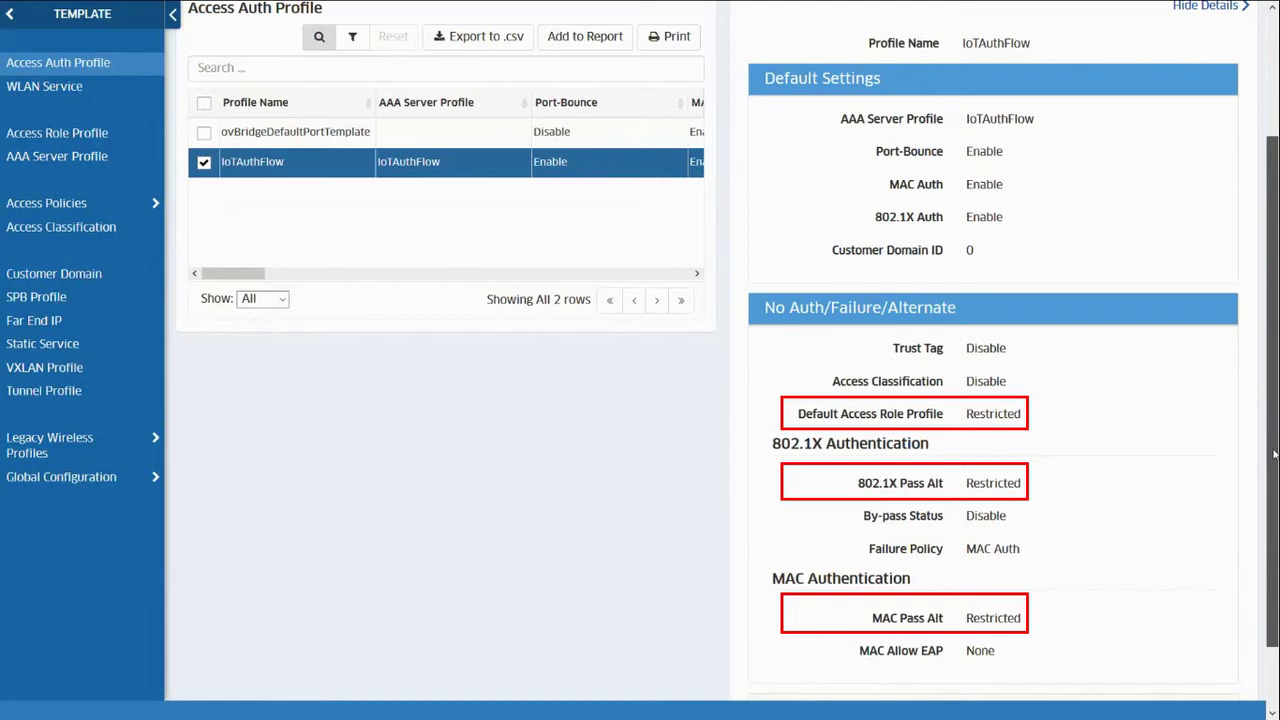
# Examine the Restricted and IoT_Video access role profiles, including IoT_Video's policy list and bandwidth control settings.
pyautogui.scroll(2, 1274, 454)
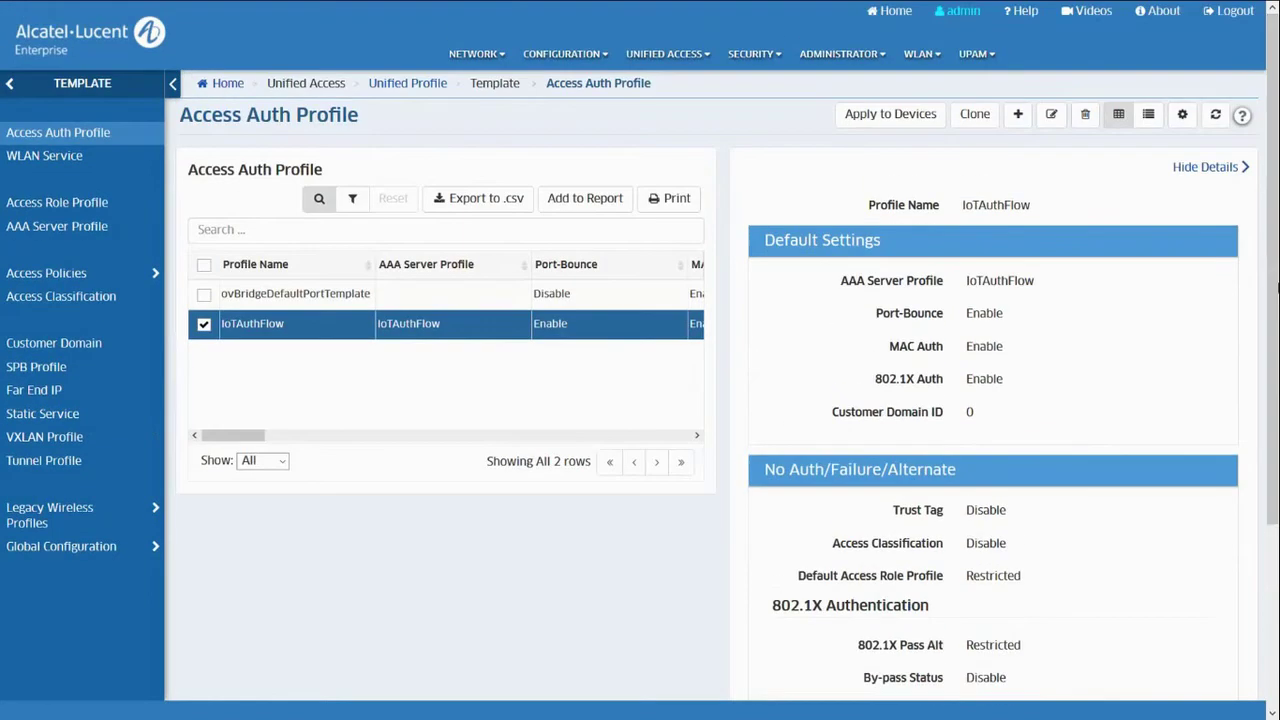
pyautogui.click(82, 205)
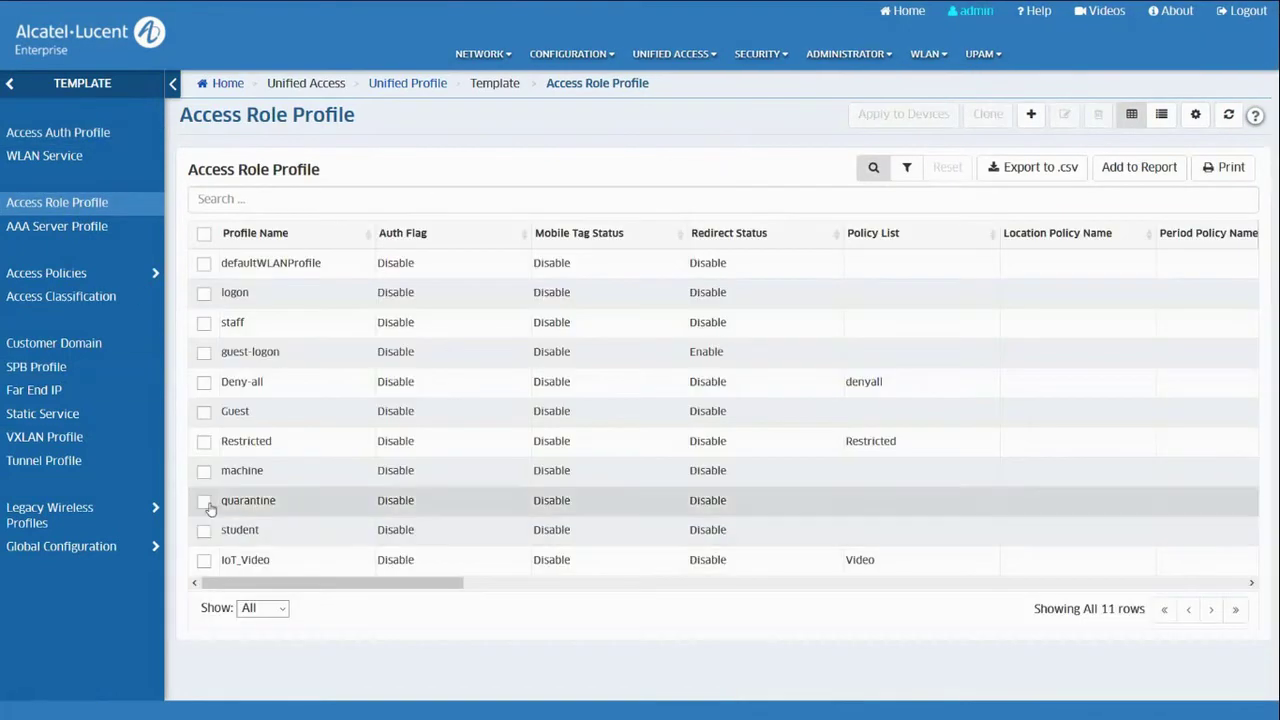
pyautogui.click(204, 441)
pyautogui.click(204, 561)
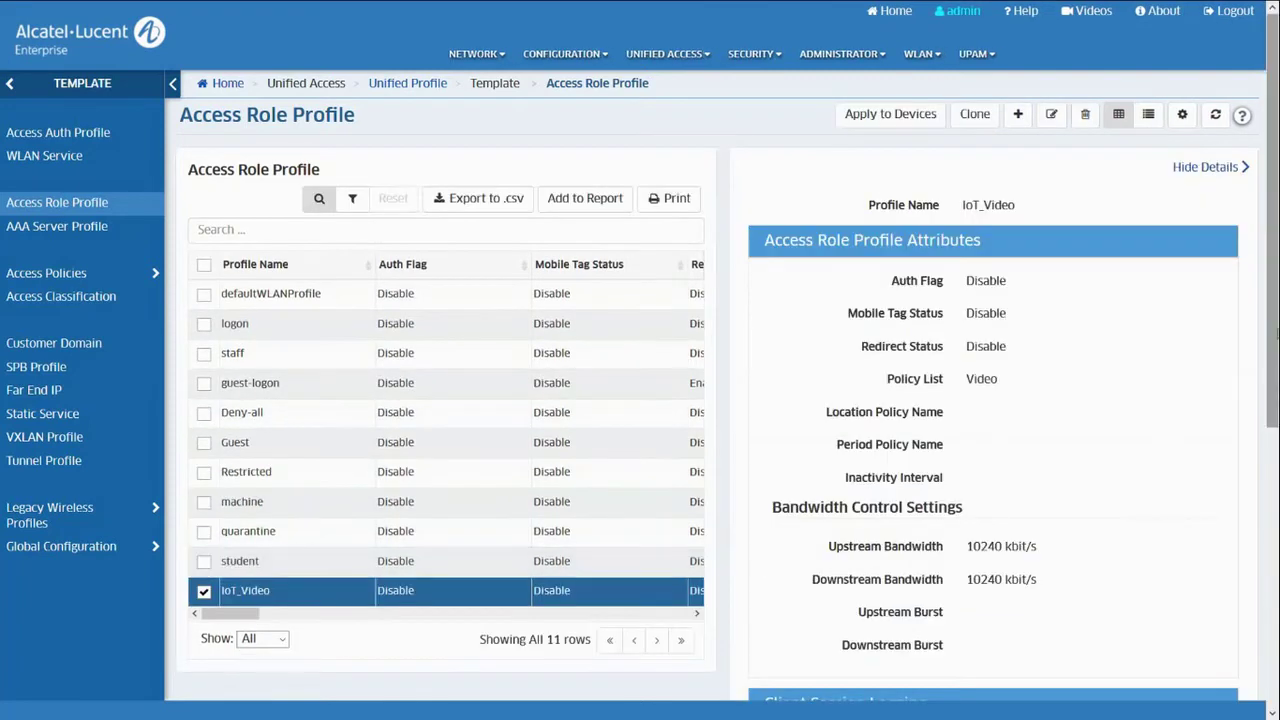
pyautogui.scroll(-1, 206, 567)
pyautogui.scroll(-1, 720, 370)
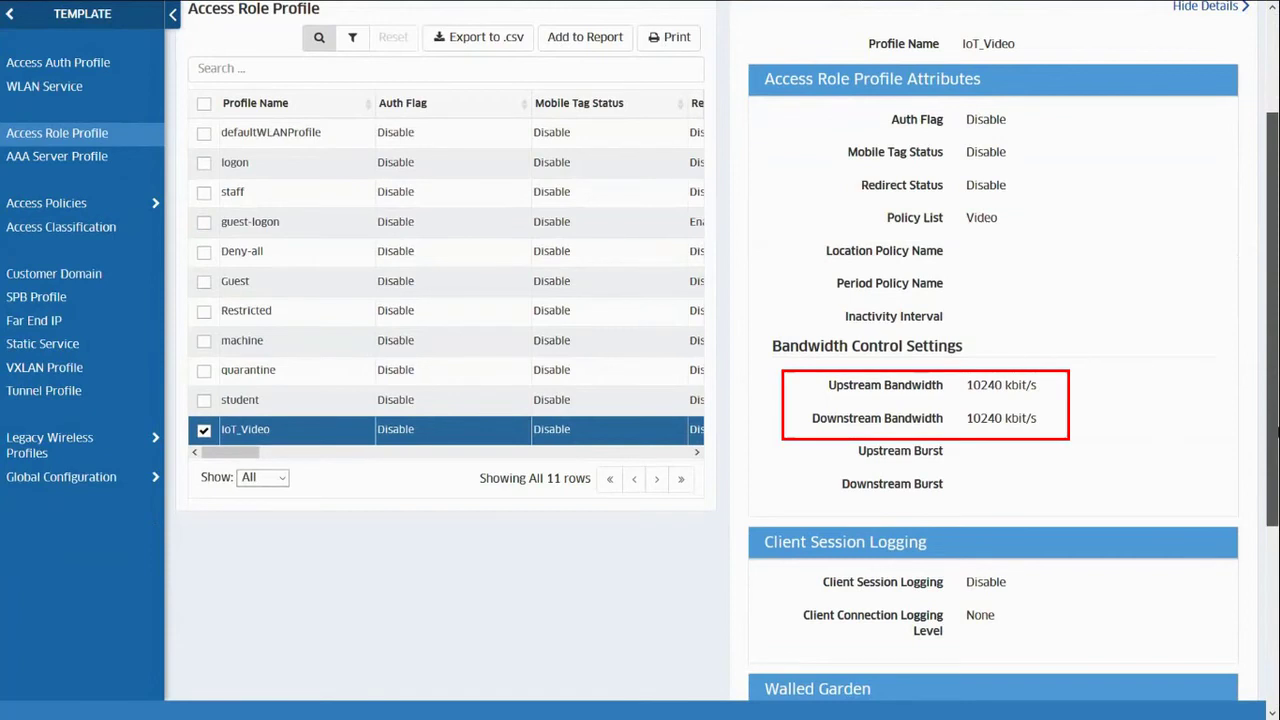
pyautogui.doubleClick(984, 418)
pyautogui.scroll(2, 1166, 413)
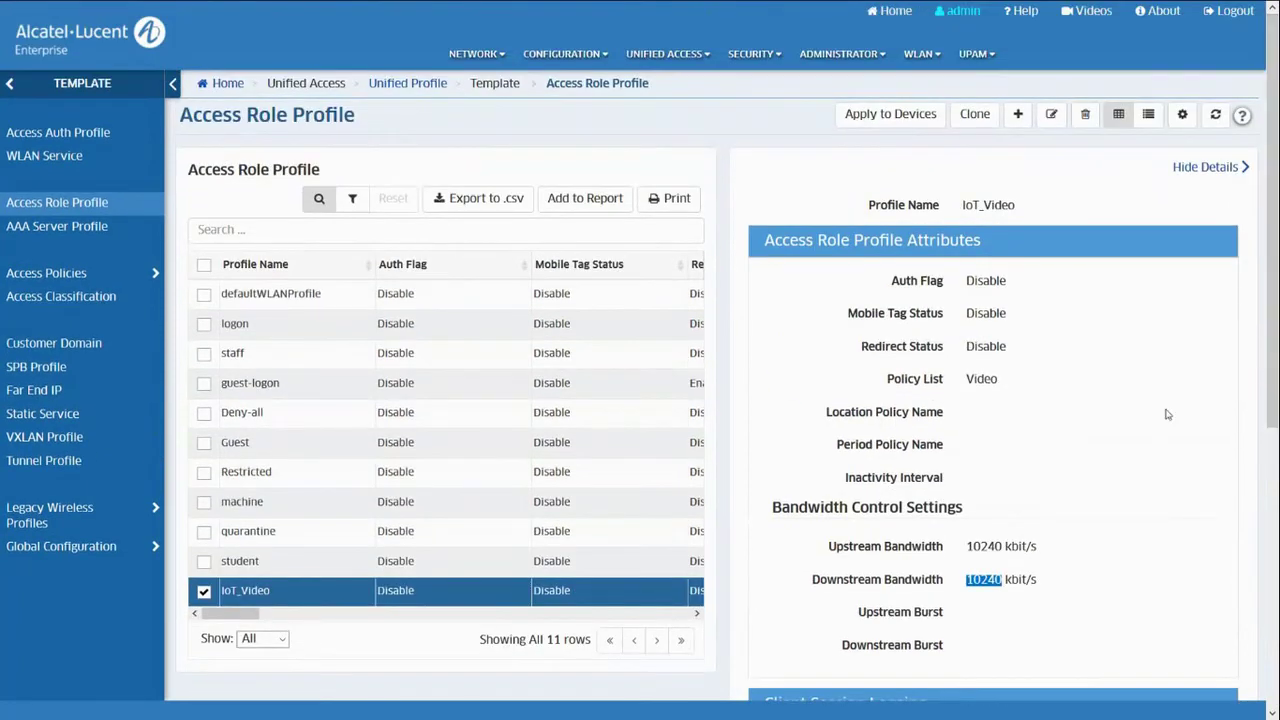
# Review the existing policies in PolicyView Expert Mode and open the Policy Lists.
pyautogui.click(564, 56)
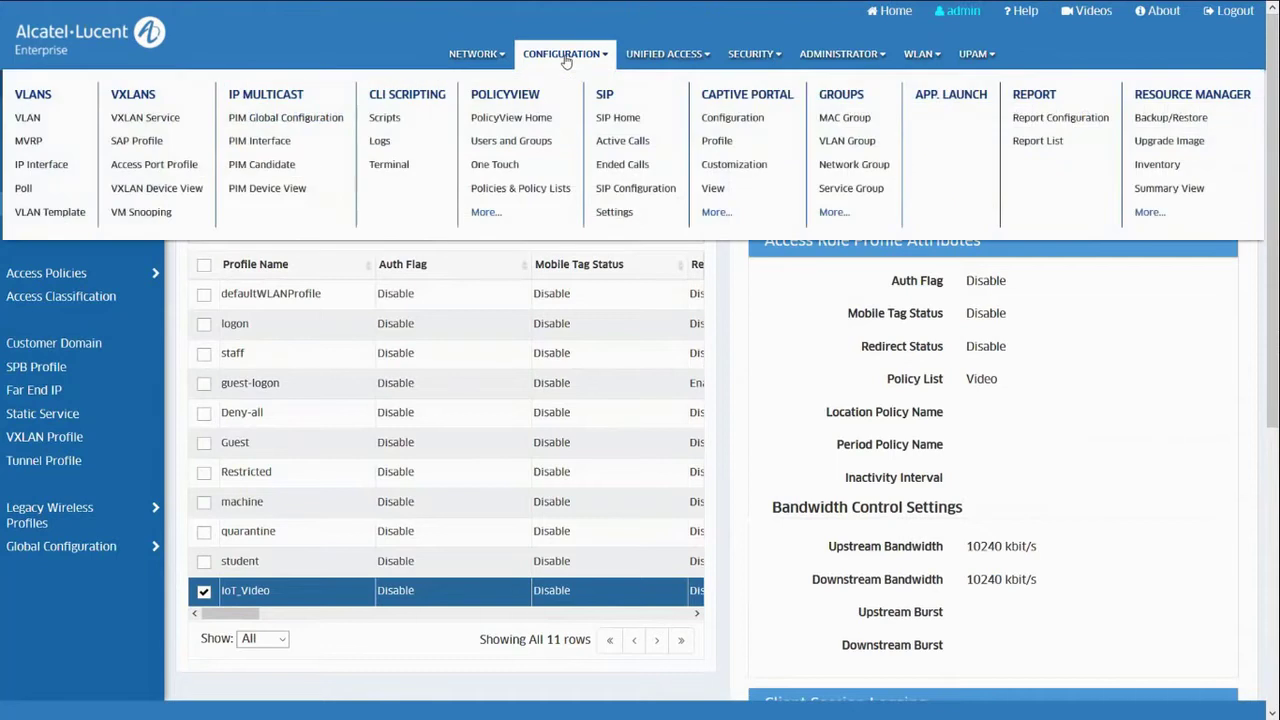
pyautogui.click(511, 96)
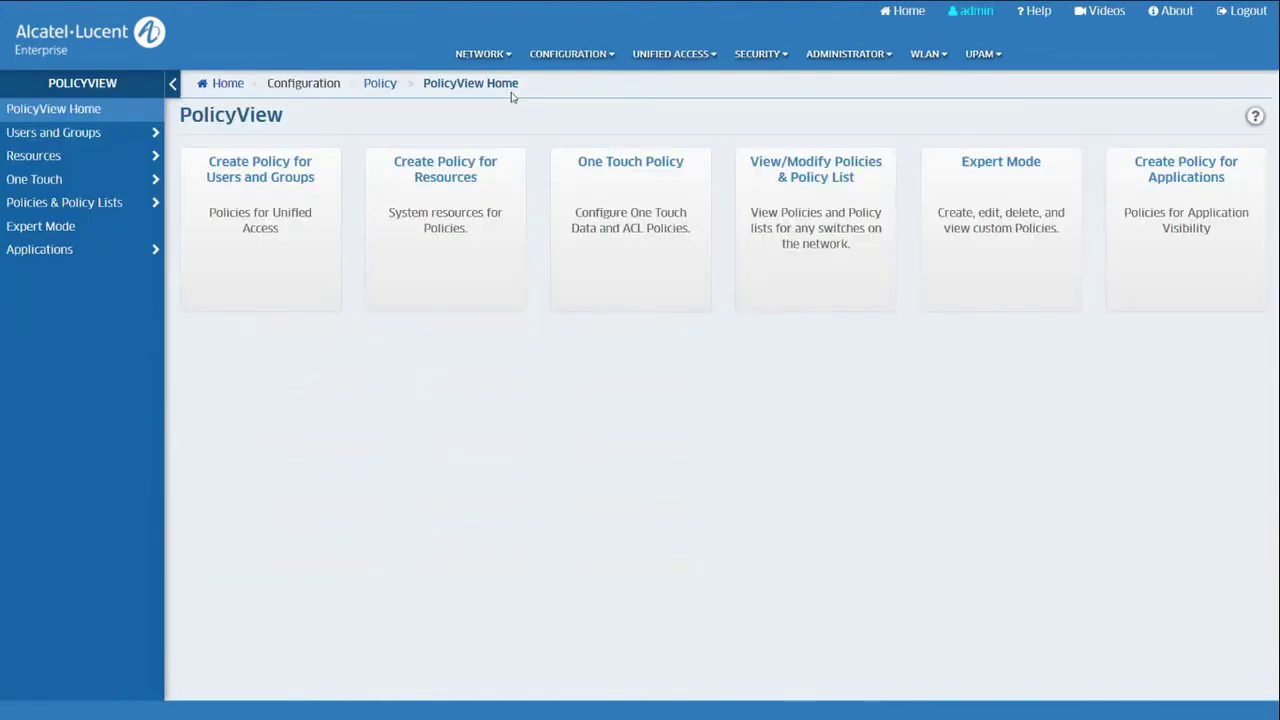
pyautogui.click(985, 218)
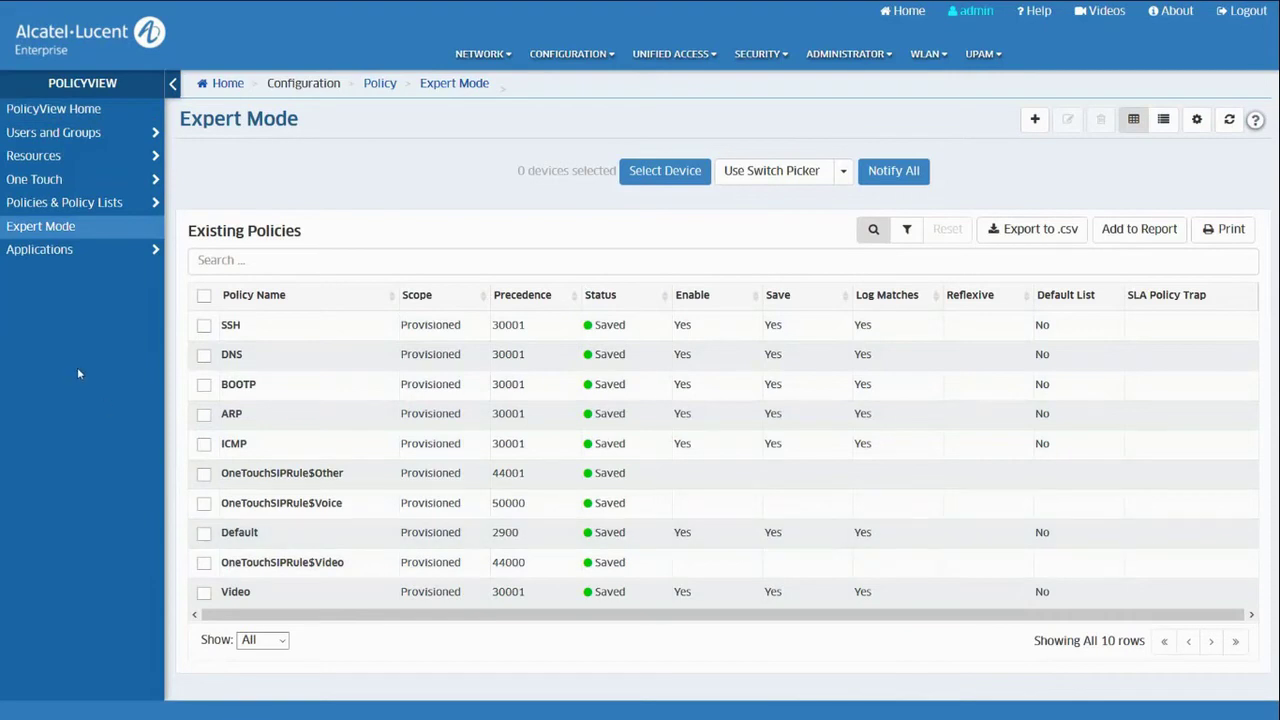
pyautogui.click(70, 203)
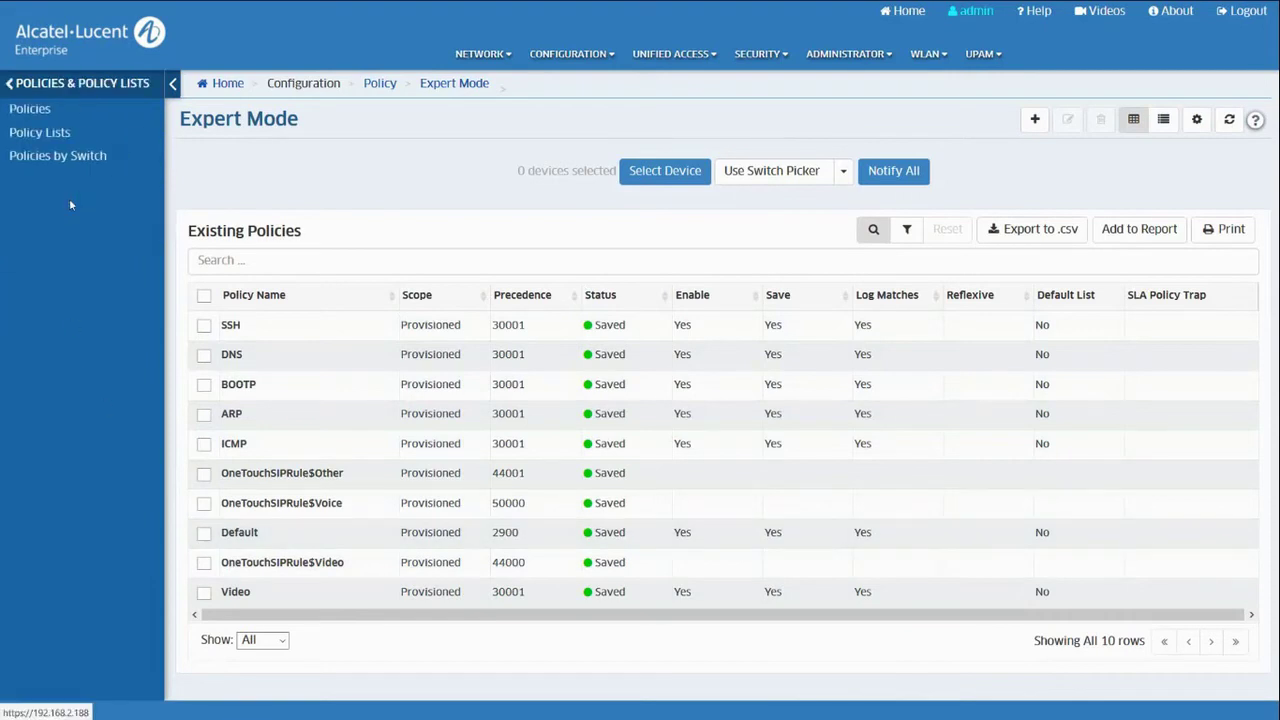
pyautogui.click(50, 137)
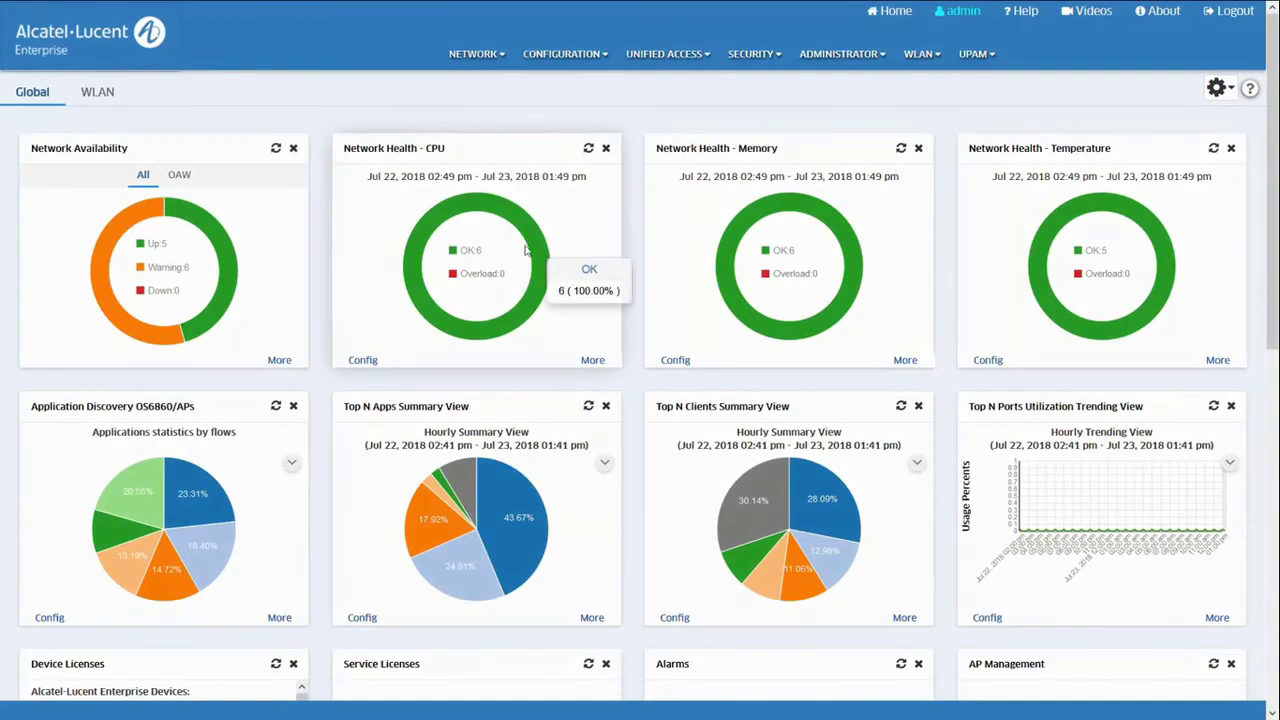
# Browse the Locator for endpoints connected to the 6465_IoT switch, choosing the switch with the device picker.
pyautogui.click(474, 54)
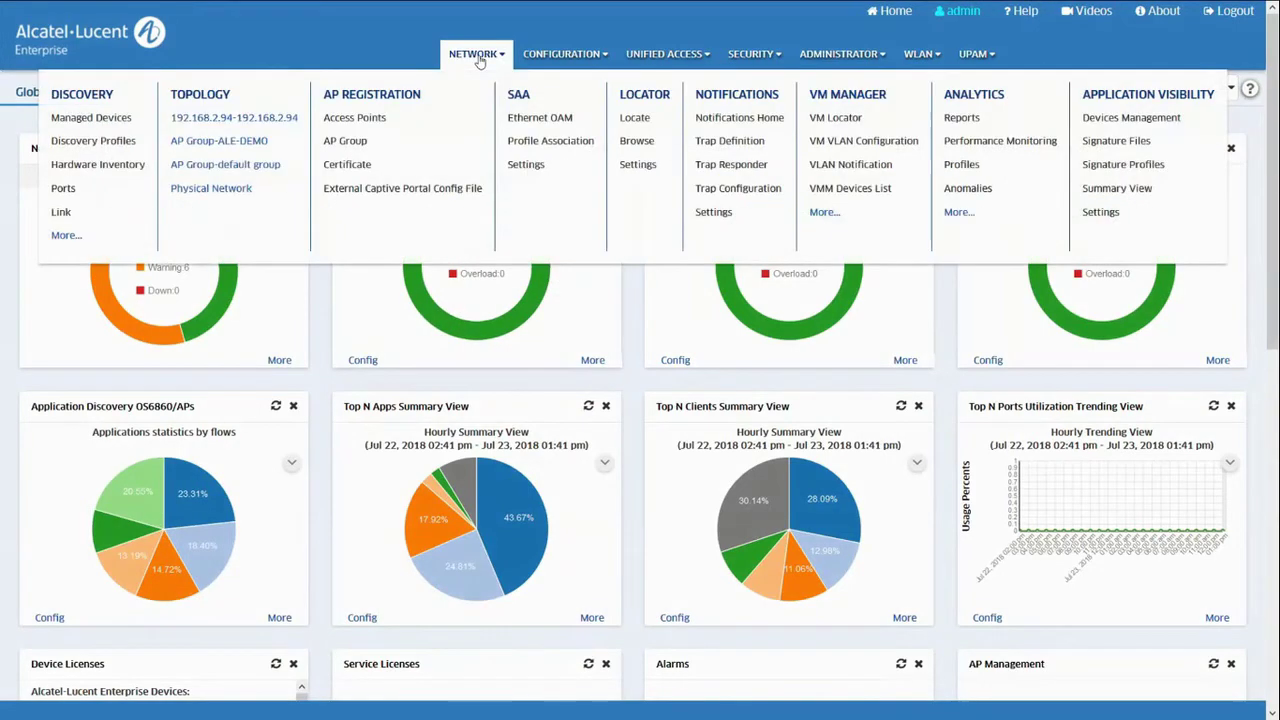
pyautogui.click(638, 145)
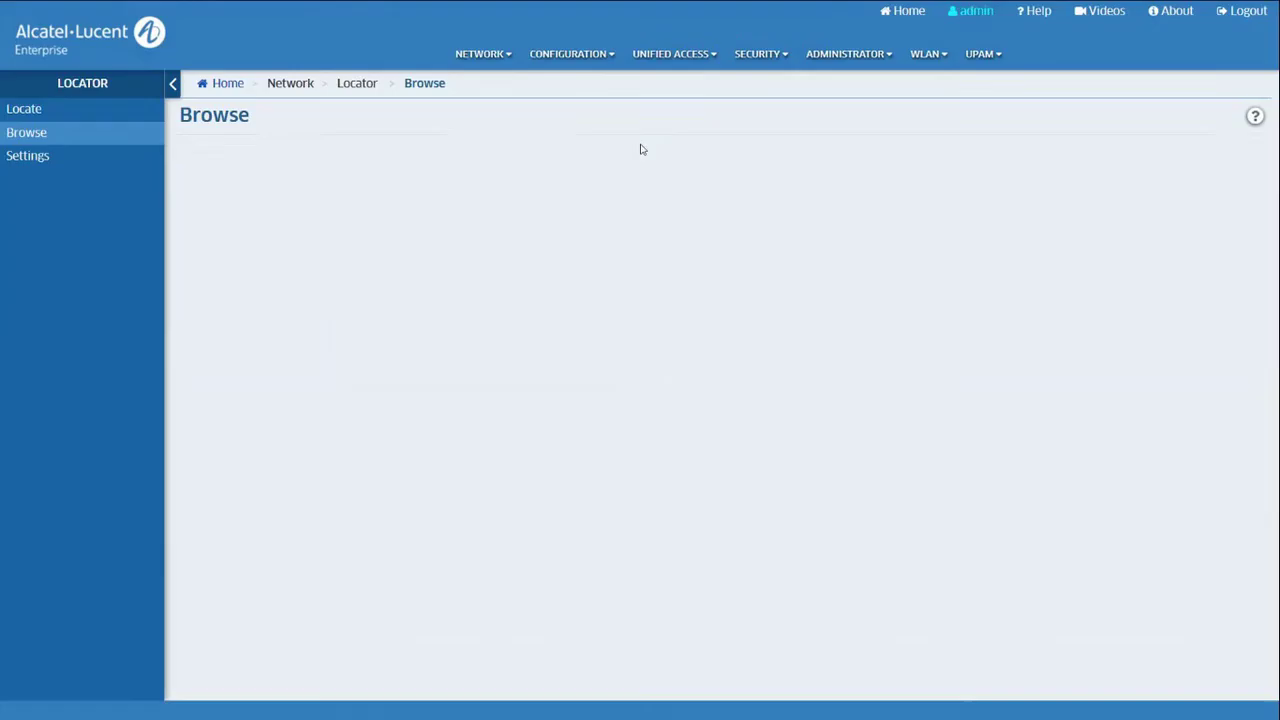
pyautogui.click(313, 165)
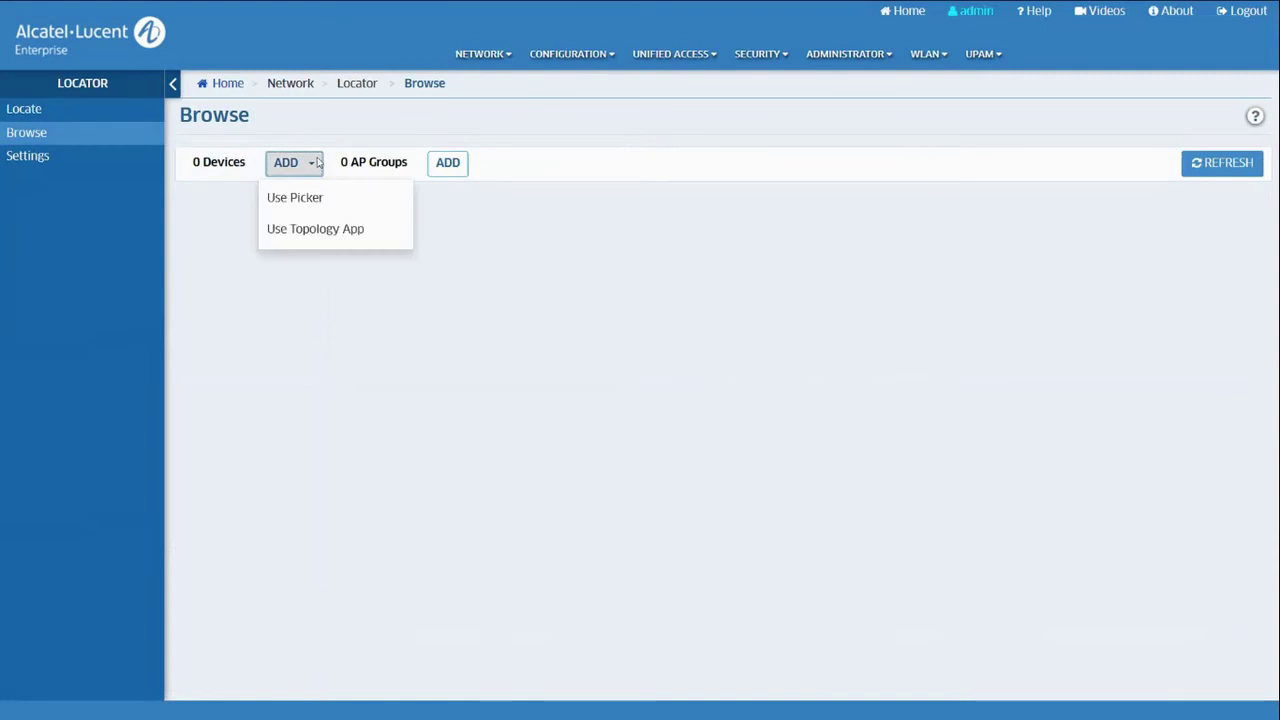
pyautogui.click(295, 197)
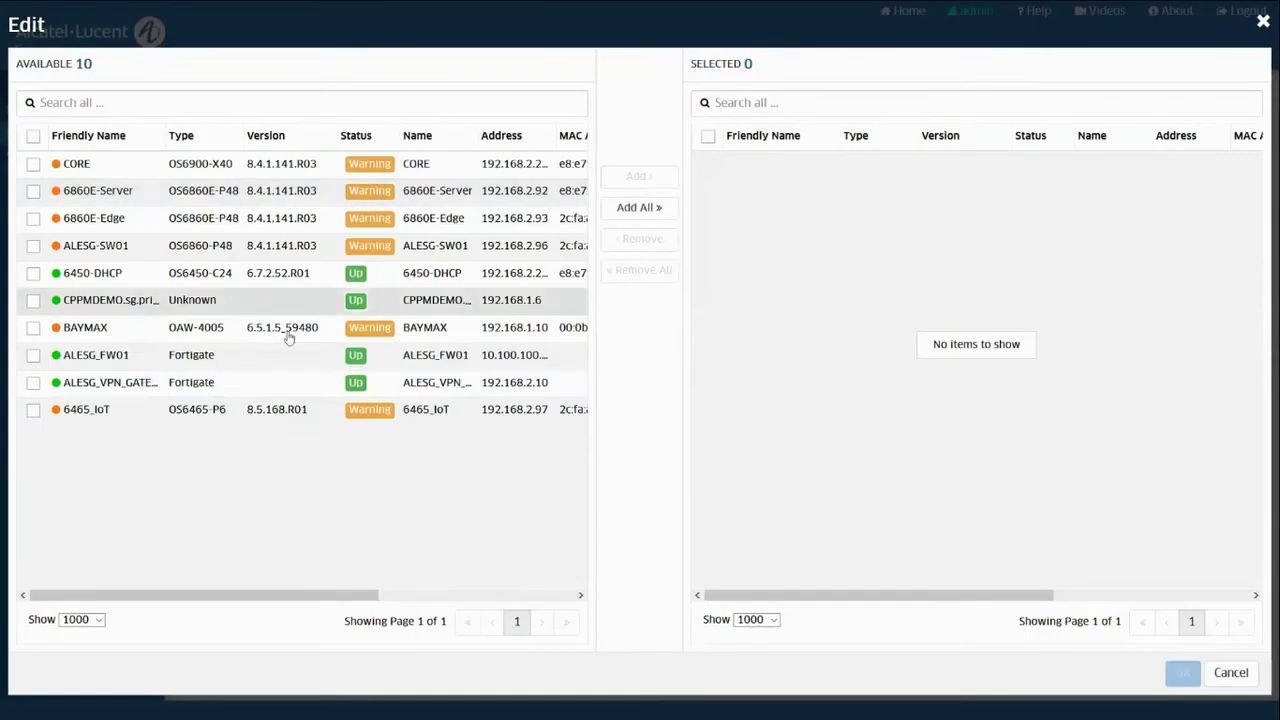
pyautogui.doubleClick(295, 415)
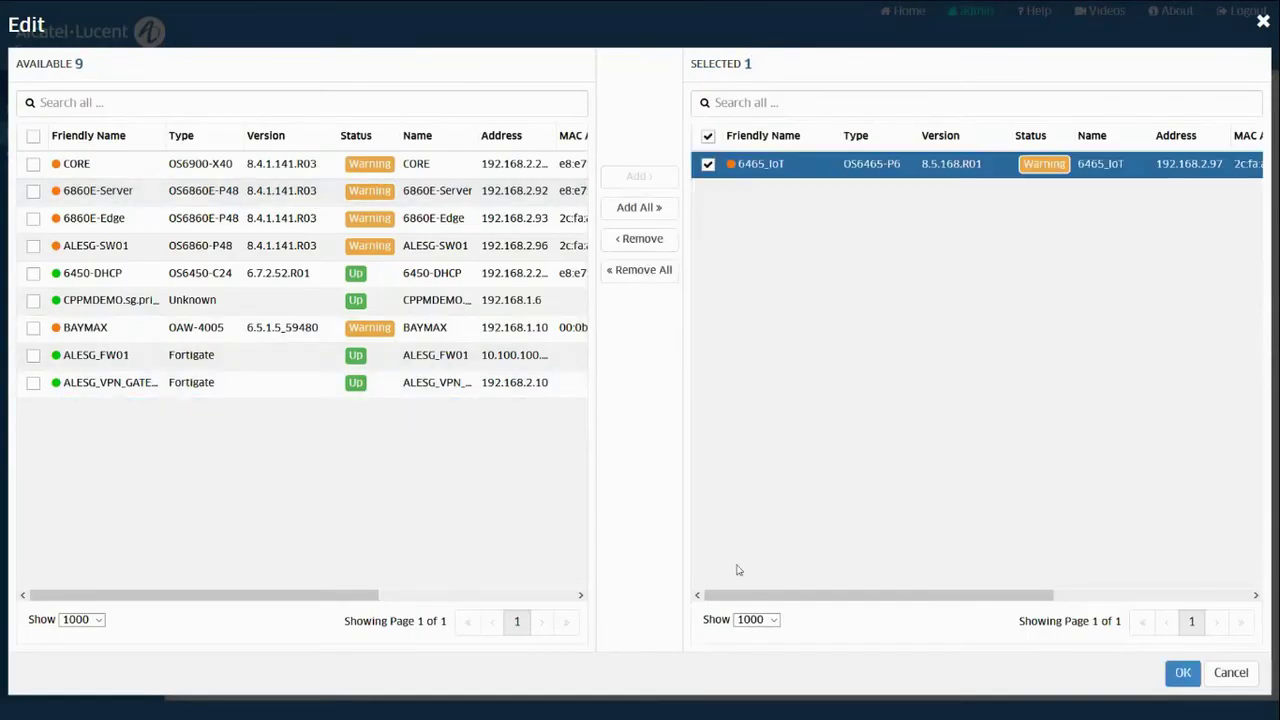
pyautogui.click(1183, 672)
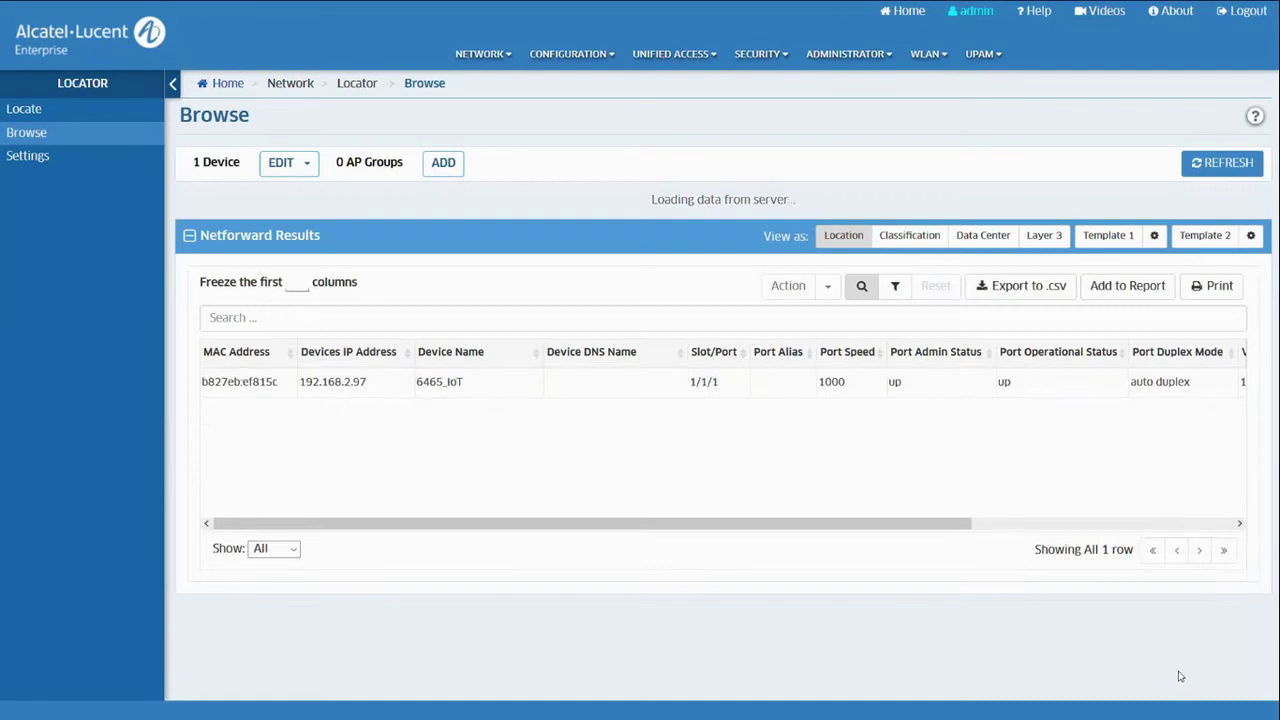
# Inspect the endpoint found on the 6465_IoT switch in the Classification and Layer 3 views.
pyautogui.click(631, 360)
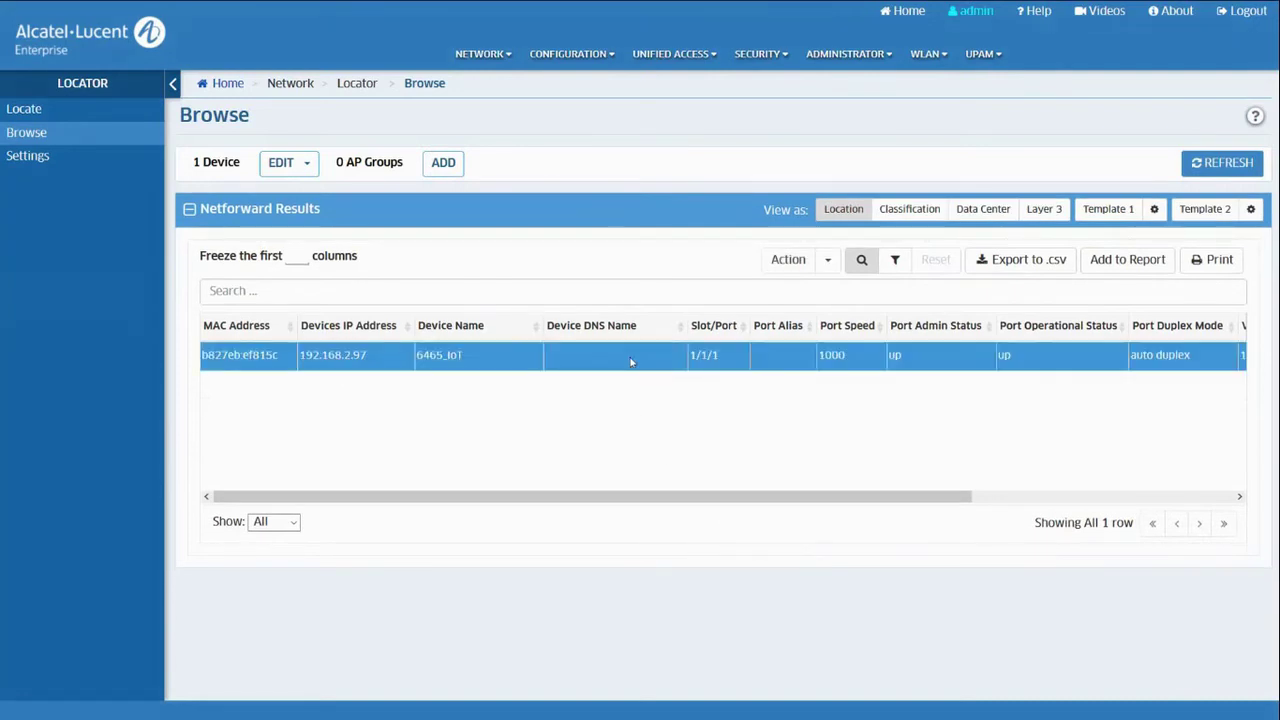
pyautogui.click(911, 212)
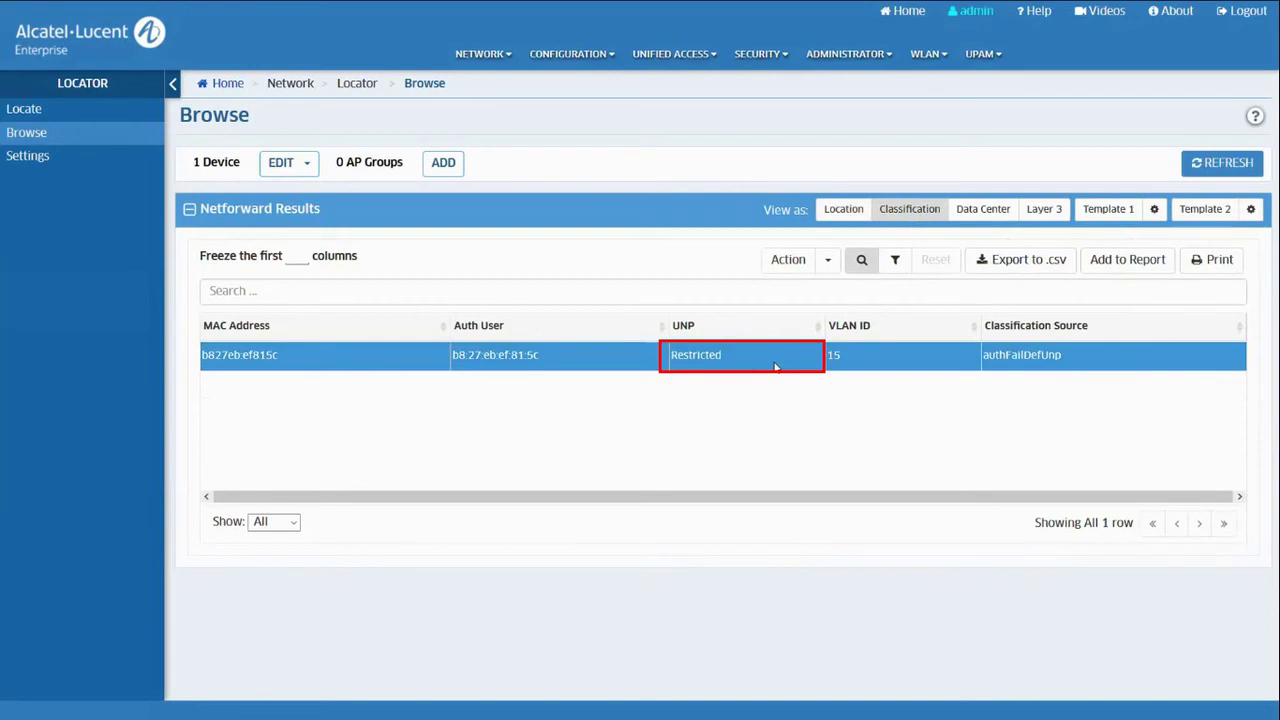
pyautogui.click(1043, 214)
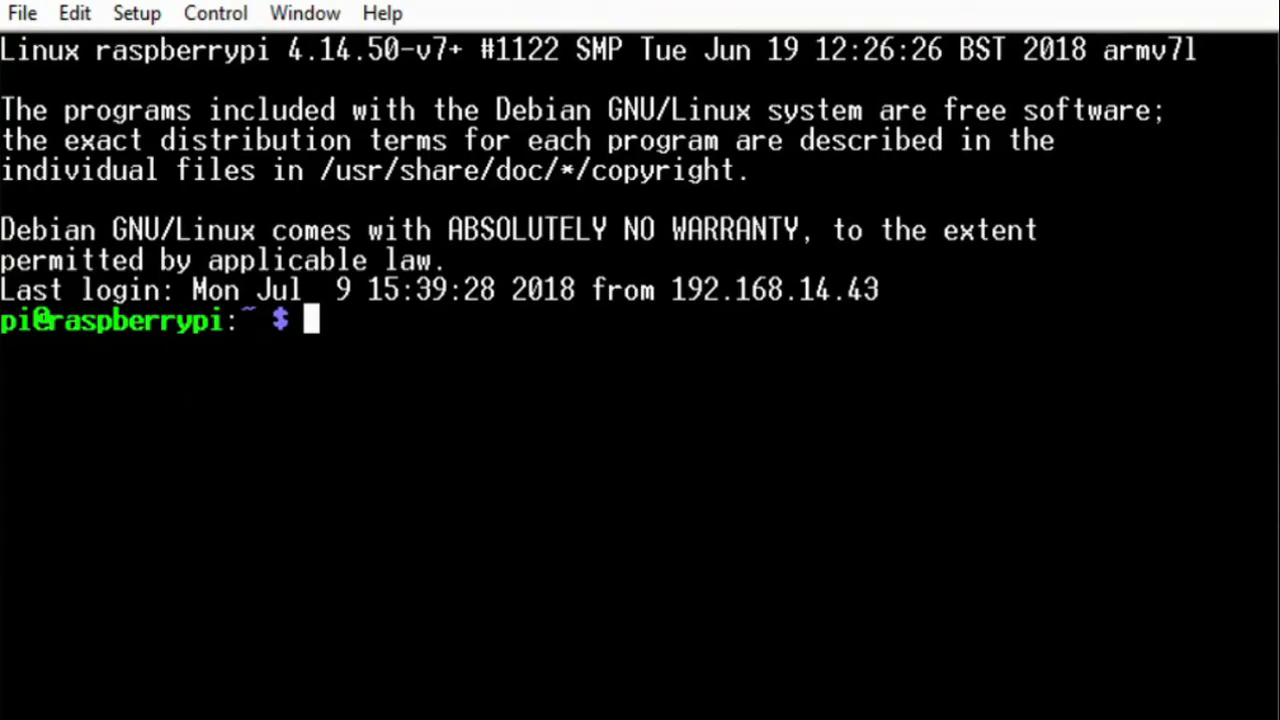
# In the Raspberry Pi terminal, run configure.sh with sudo from the Demo folder and reboot the device with sudo.
pyautogui.write('cd Demo')
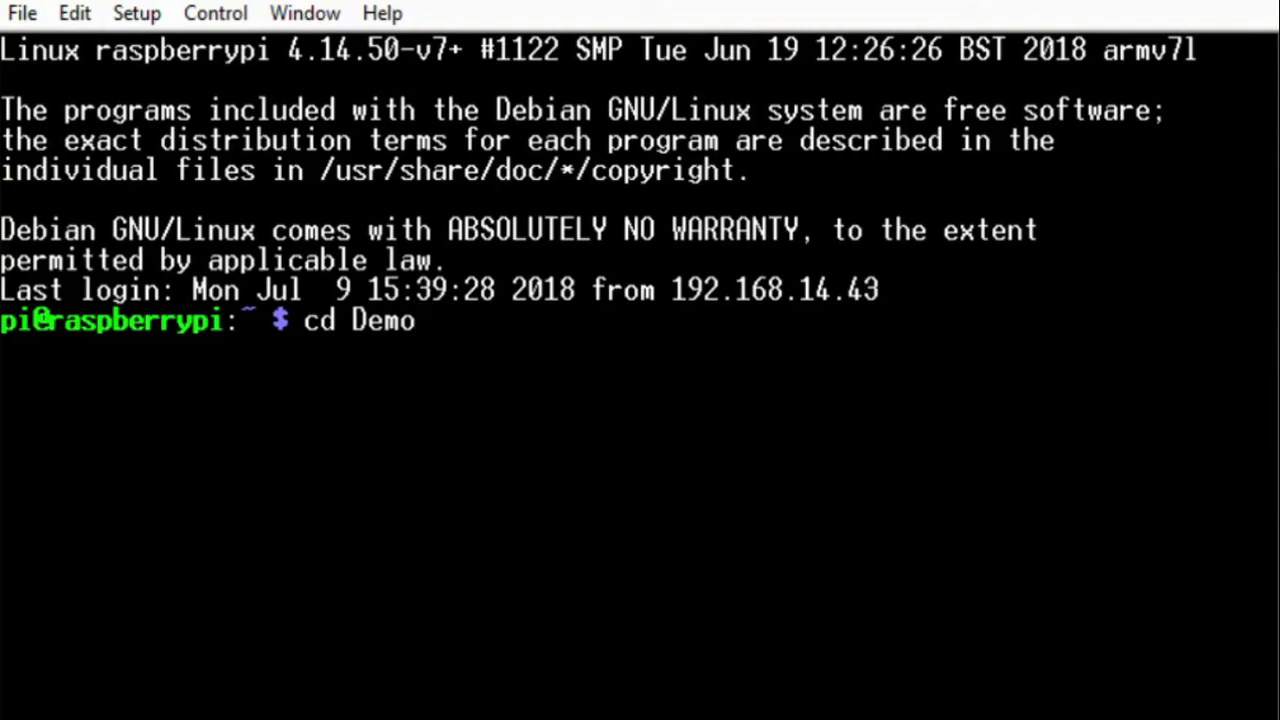
pyautogui.press('Return')
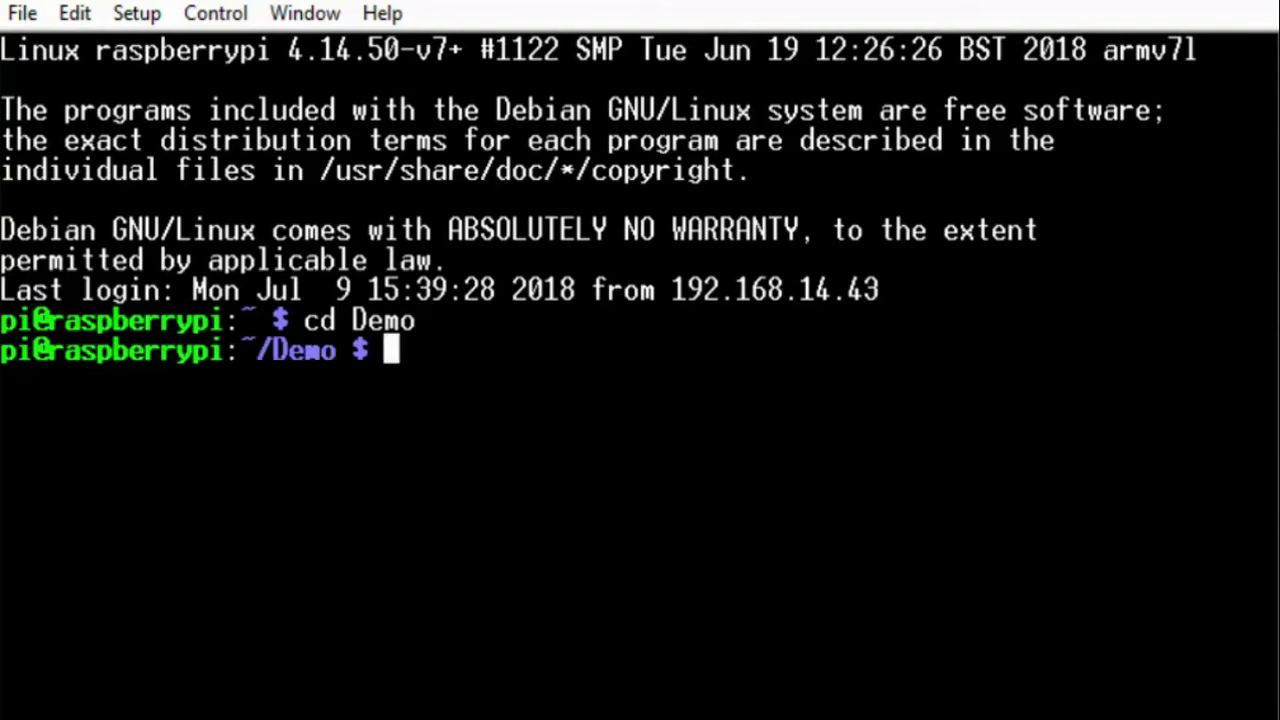
pyautogui.write('sudo ./')
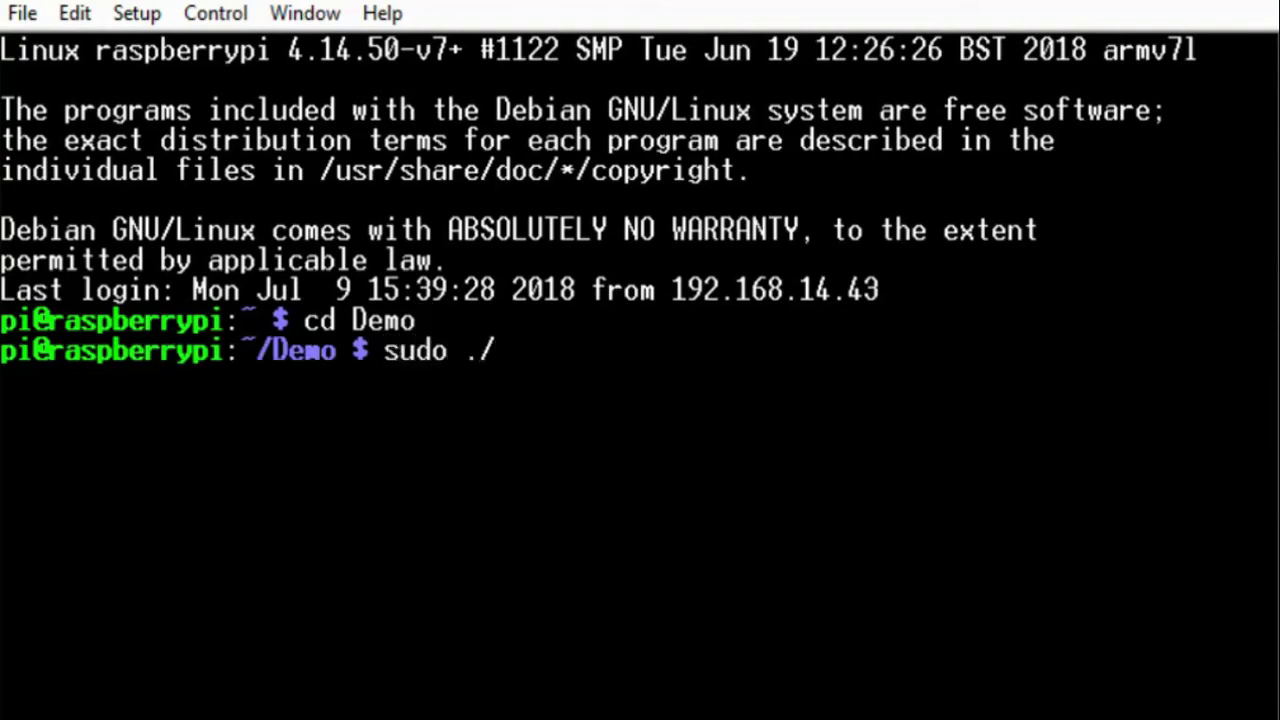
pyautogui.write('configu')
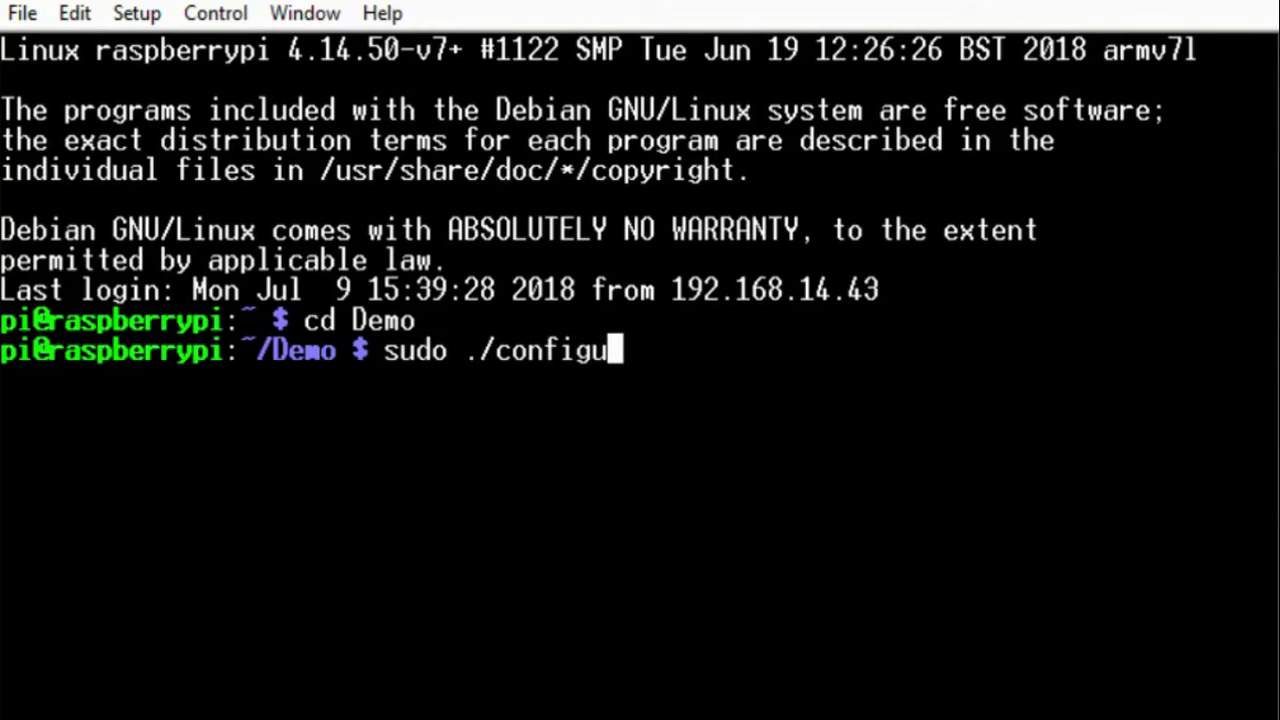
pyautogui.write('re.sh')
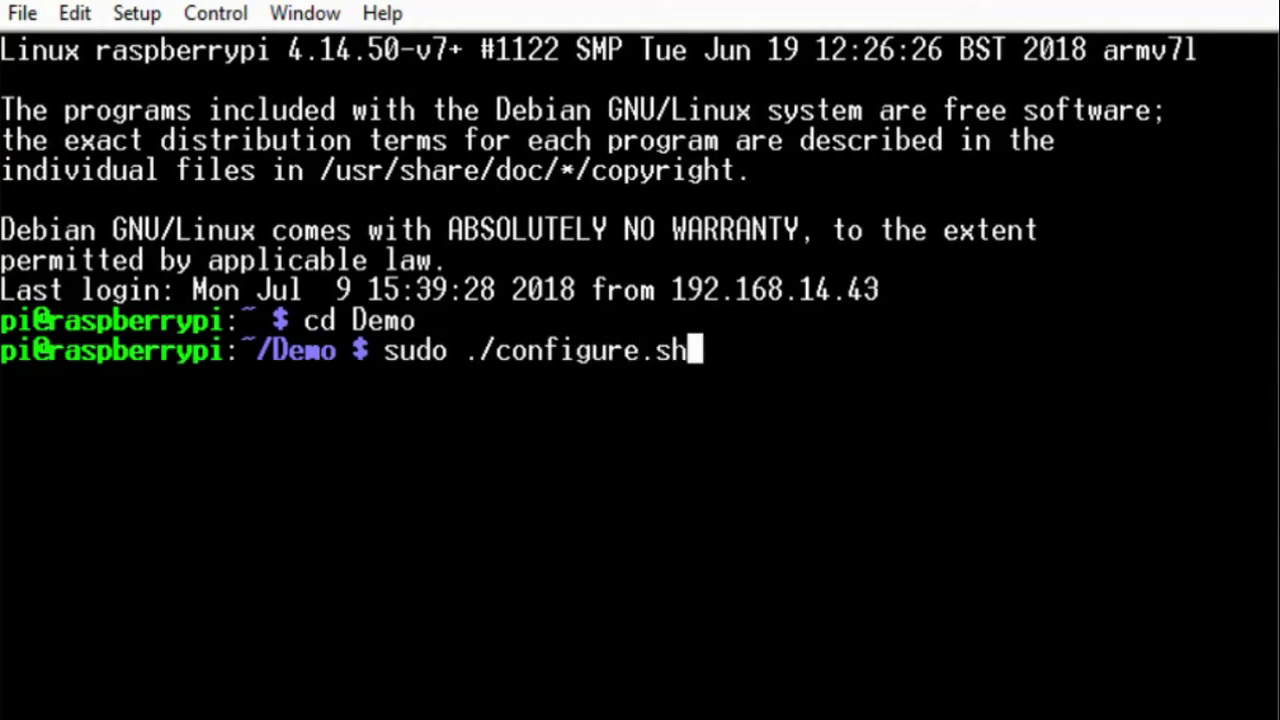
pyautogui.press('Return')
pyautogui.write('sudo ')
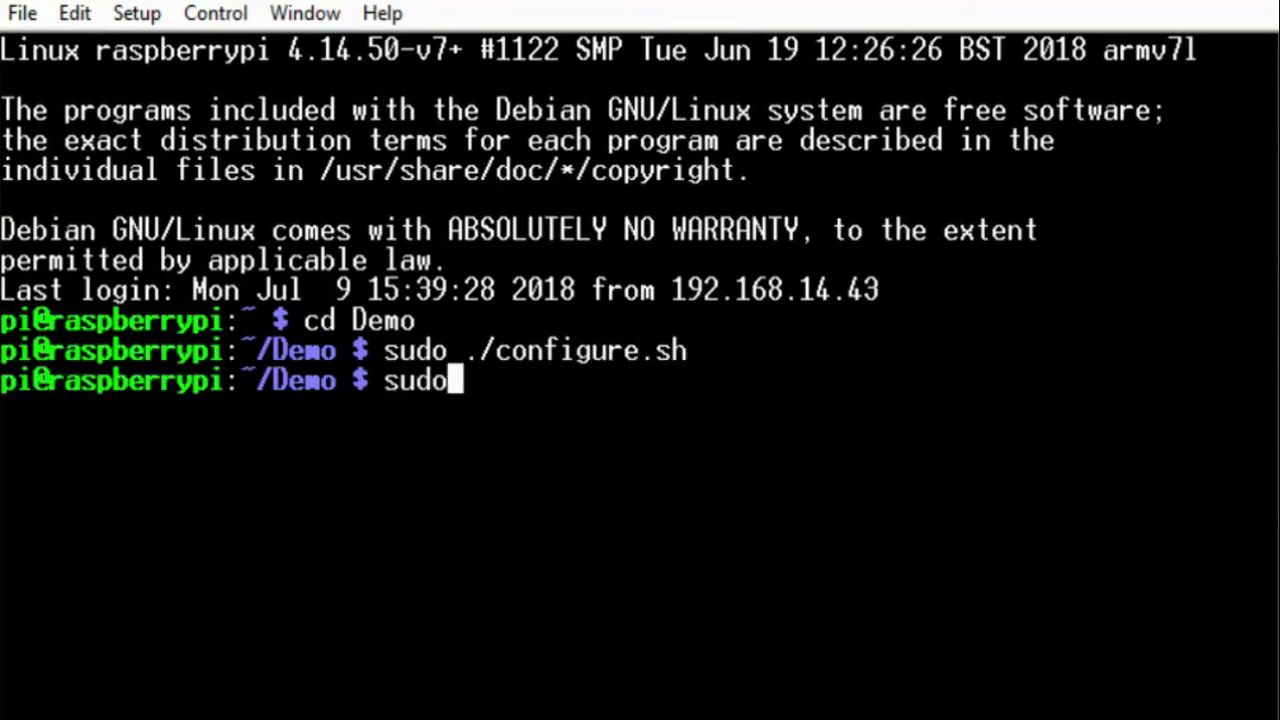
pyautogui.write('reboo')
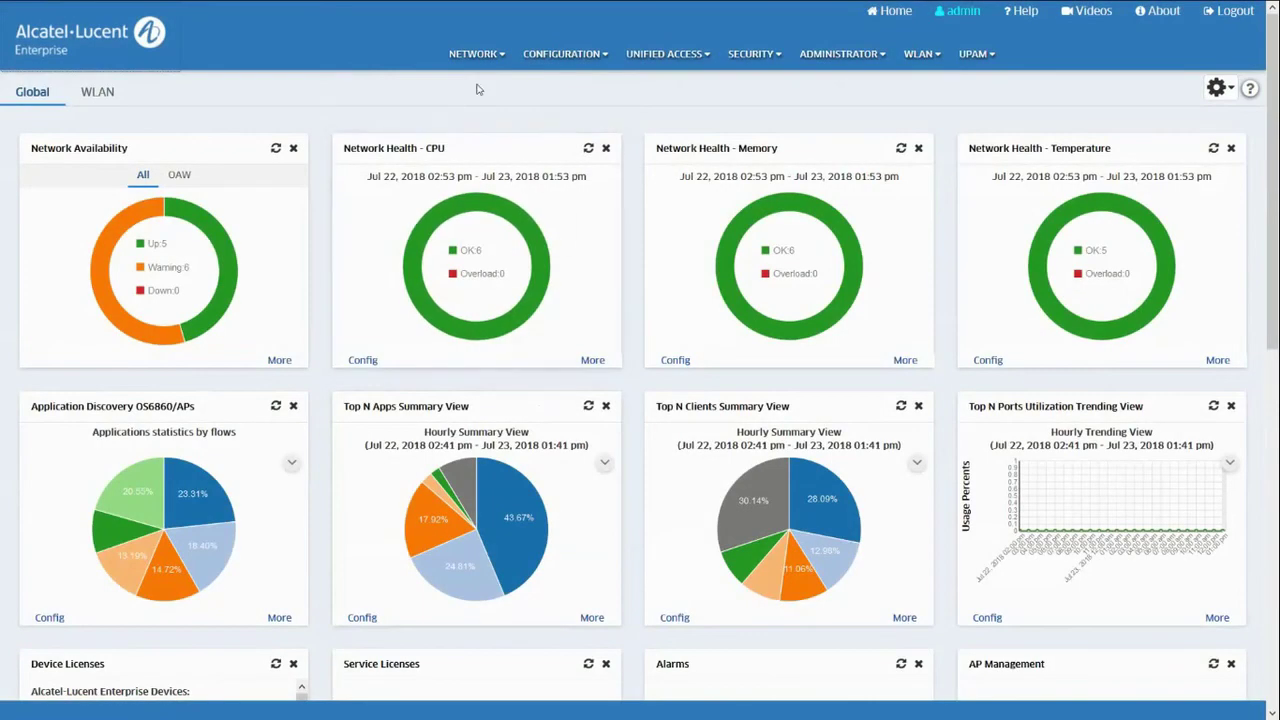
# Return to the network management console and browse the Locator again for endpoints on the 6465_IoT switch.
pyautogui.click(478, 56)
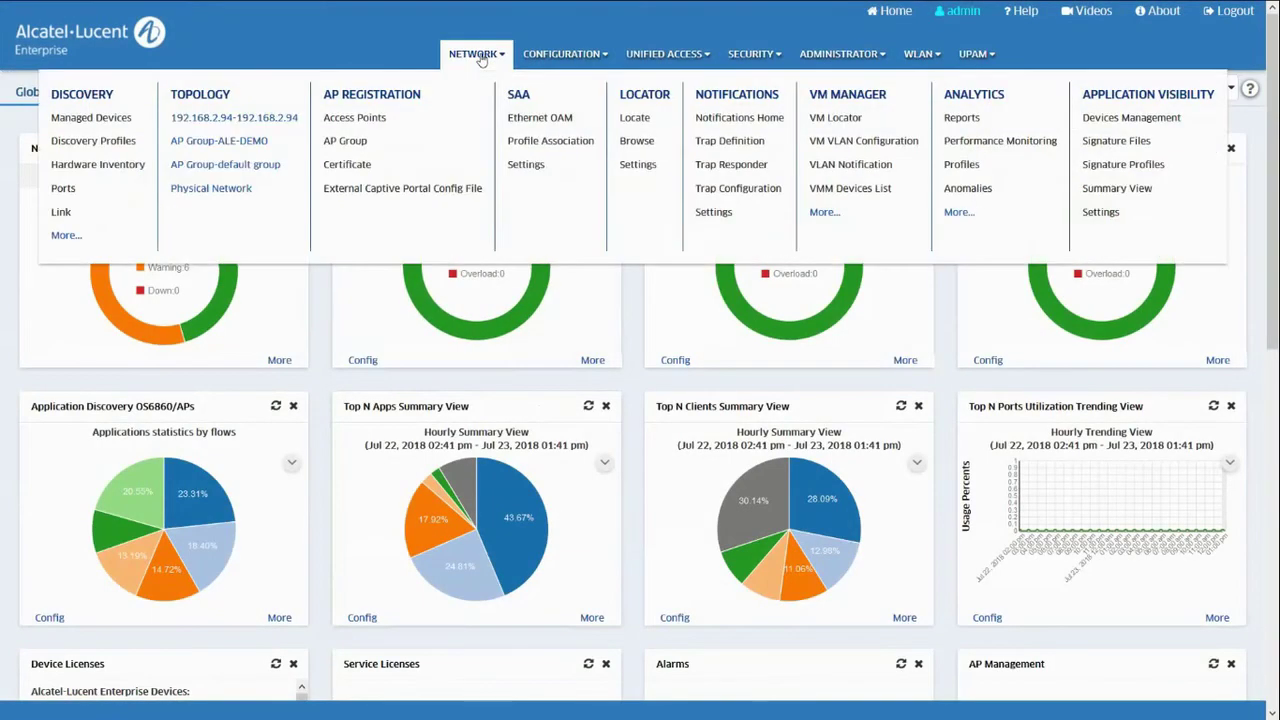
pyautogui.click(636, 141)
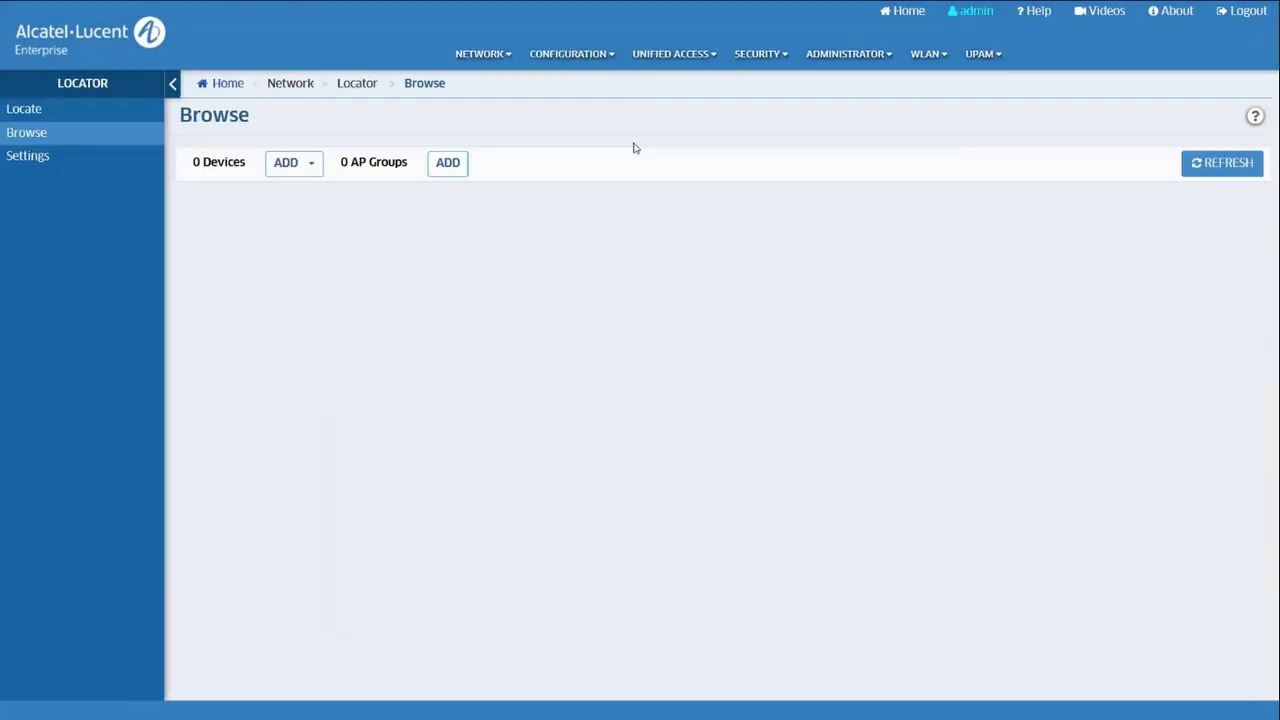
pyautogui.click(295, 173)
pyautogui.click(307, 203)
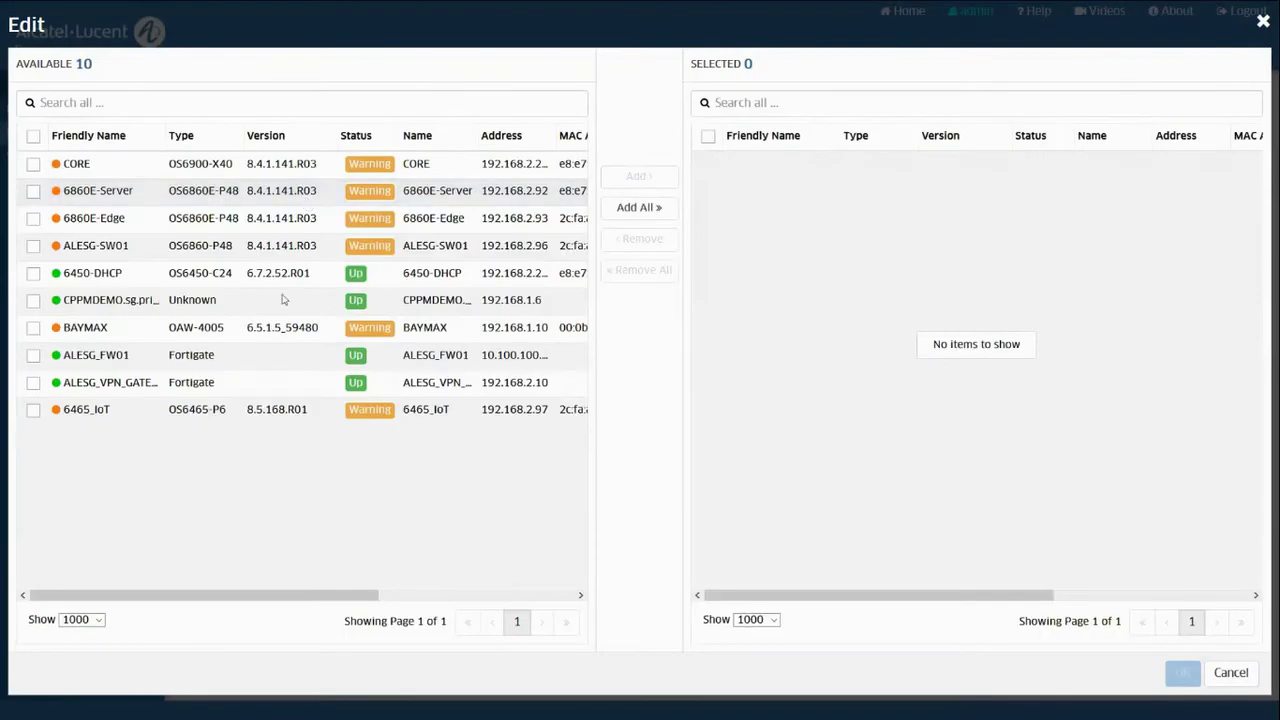
pyautogui.doubleClick(290, 412)
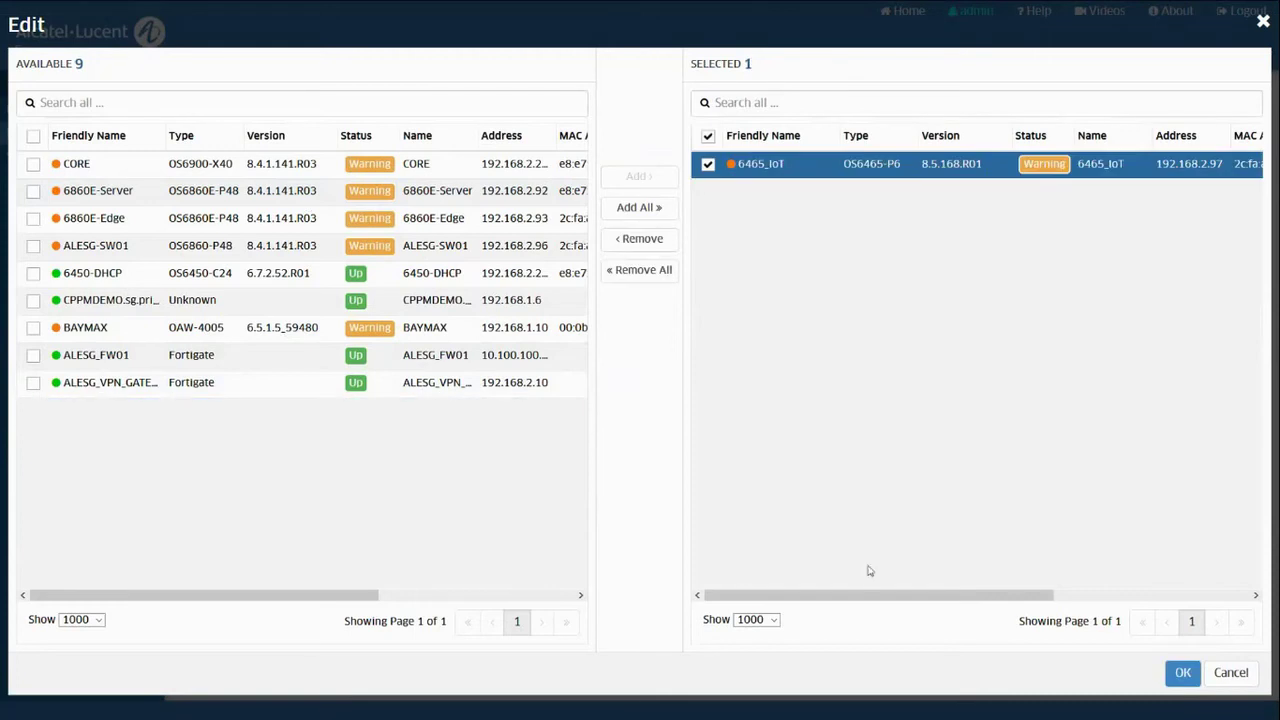
pyautogui.click(1182, 673)
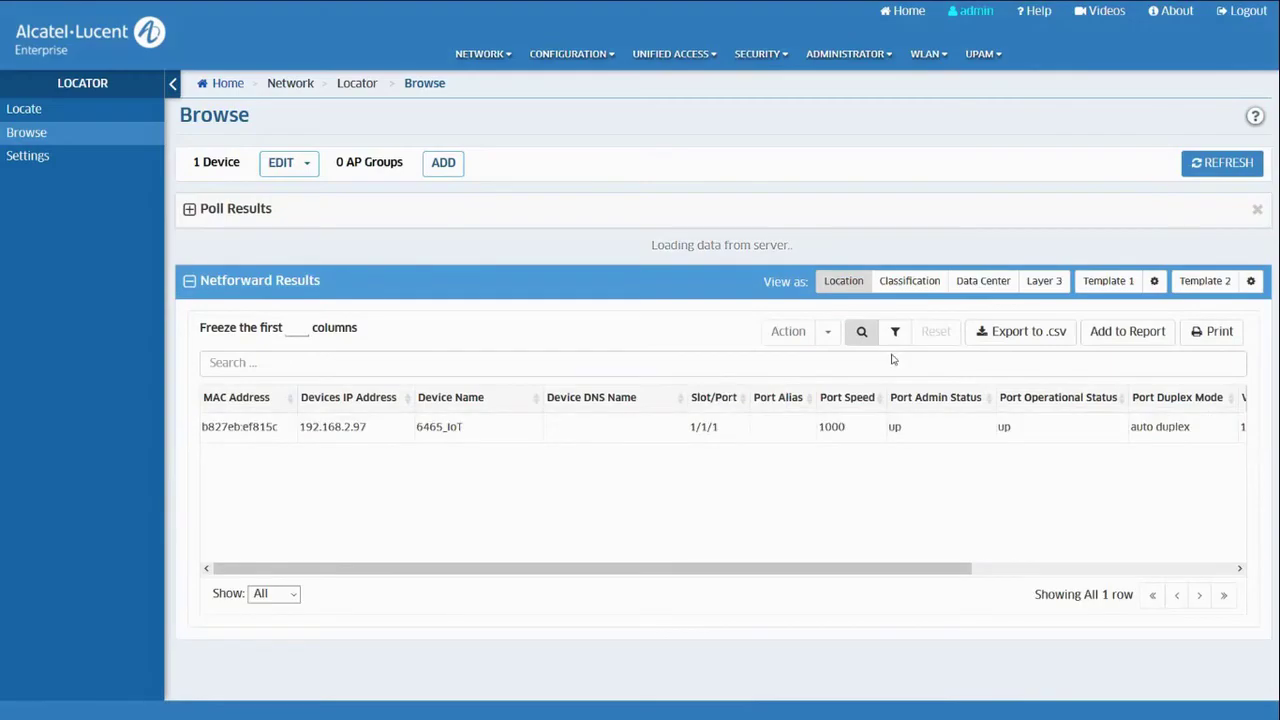
# Check the rebooted endpoint's assigned role profile in the Classification view and its addressing in the Layer 3 view.
pyautogui.click(743, 405)
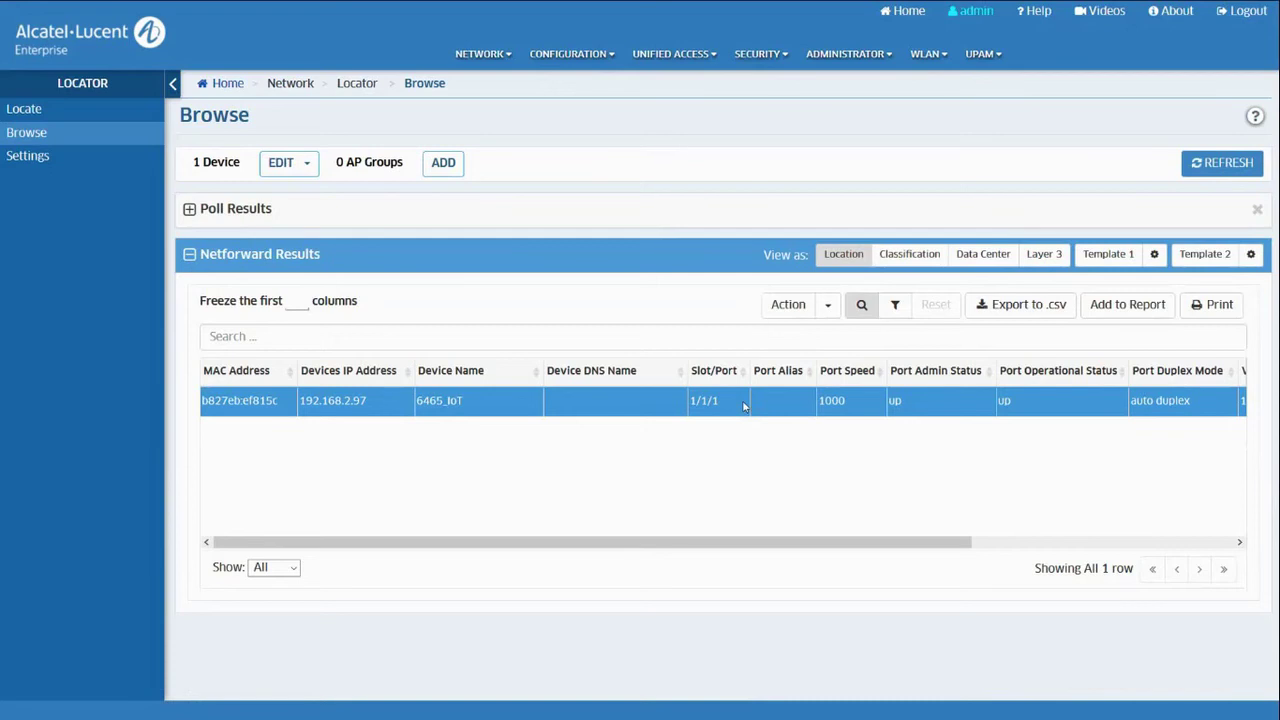
pyautogui.click(924, 262)
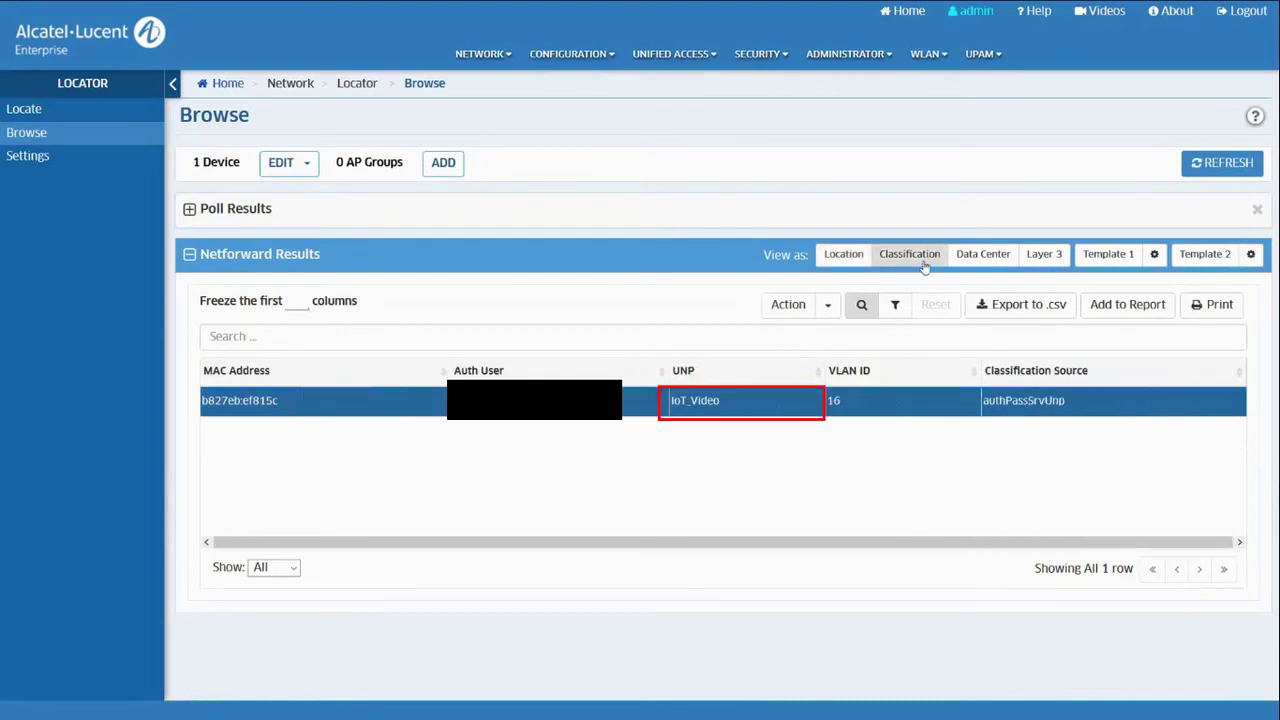
pyautogui.click(1040, 256)
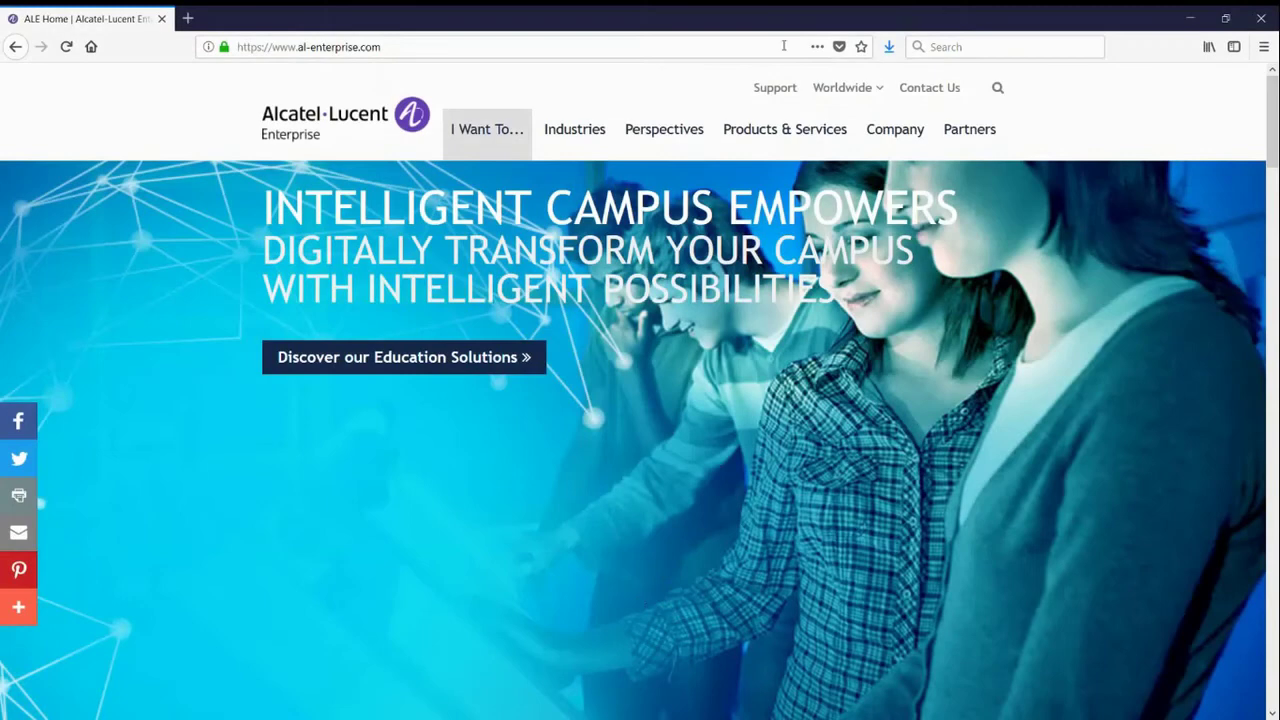
pyautogui.click(575, 52)
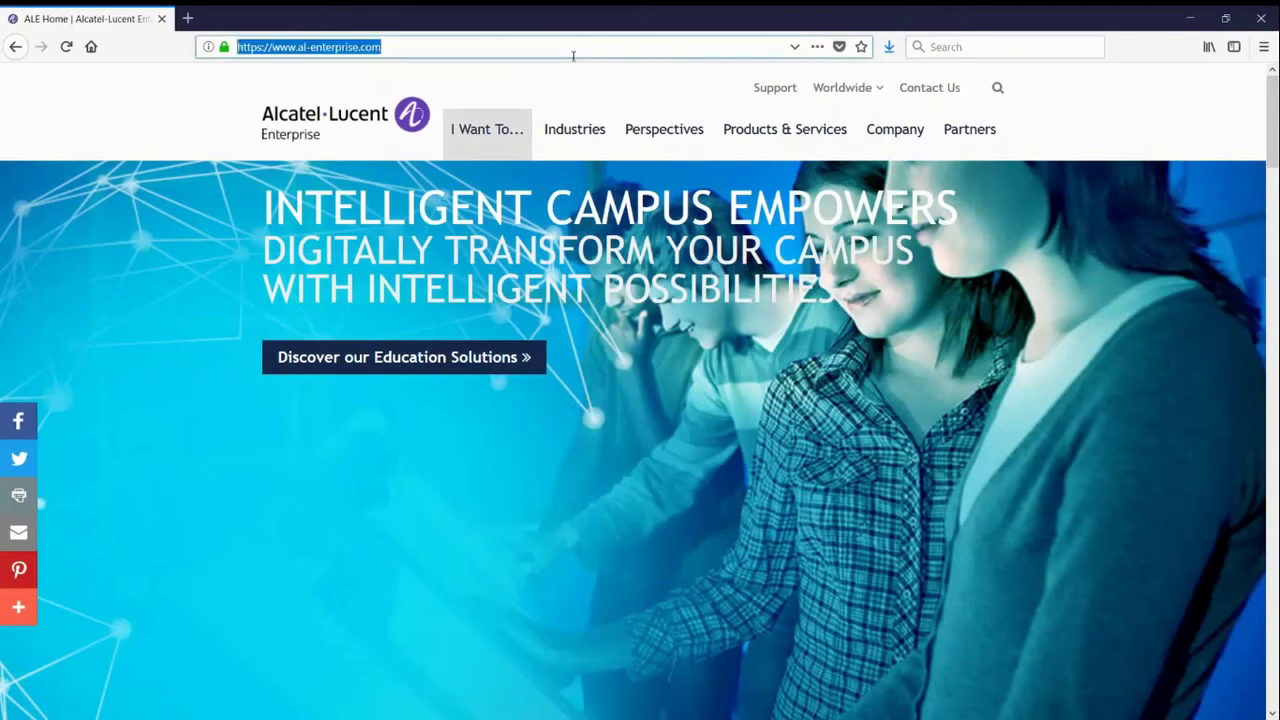
pyautogui.write('http:')
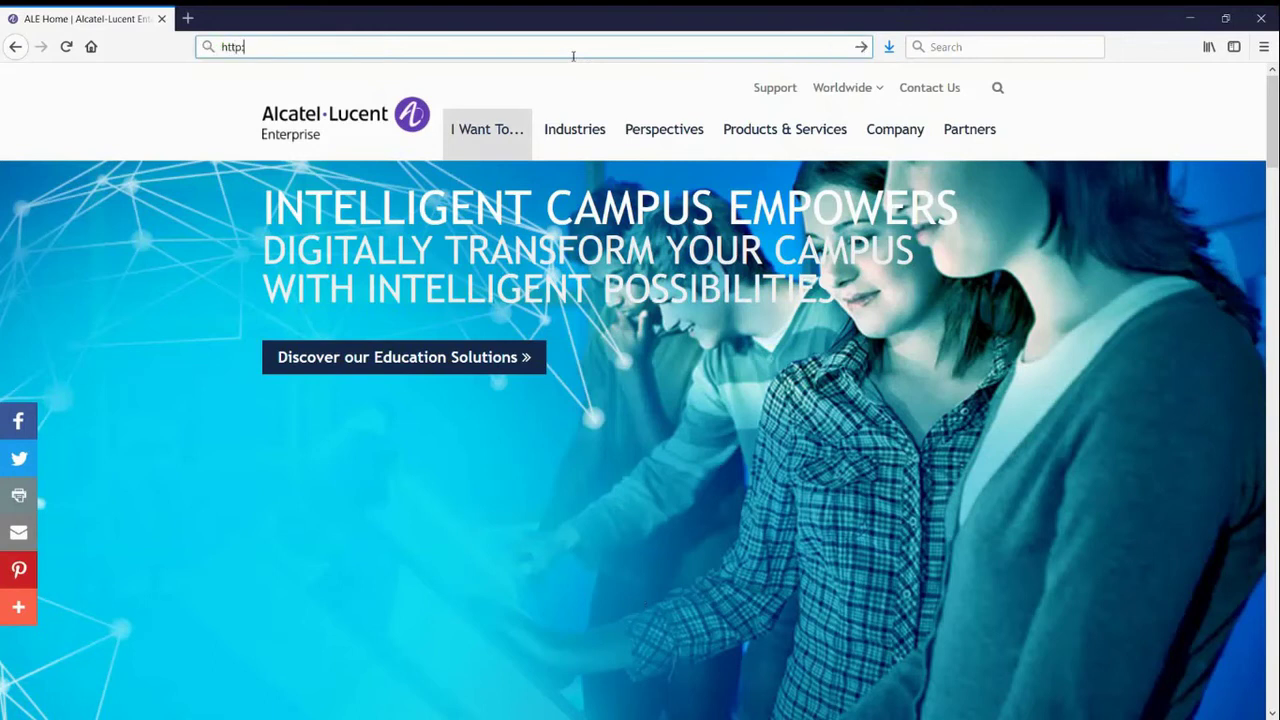
pyautogui.write('//192.168.')
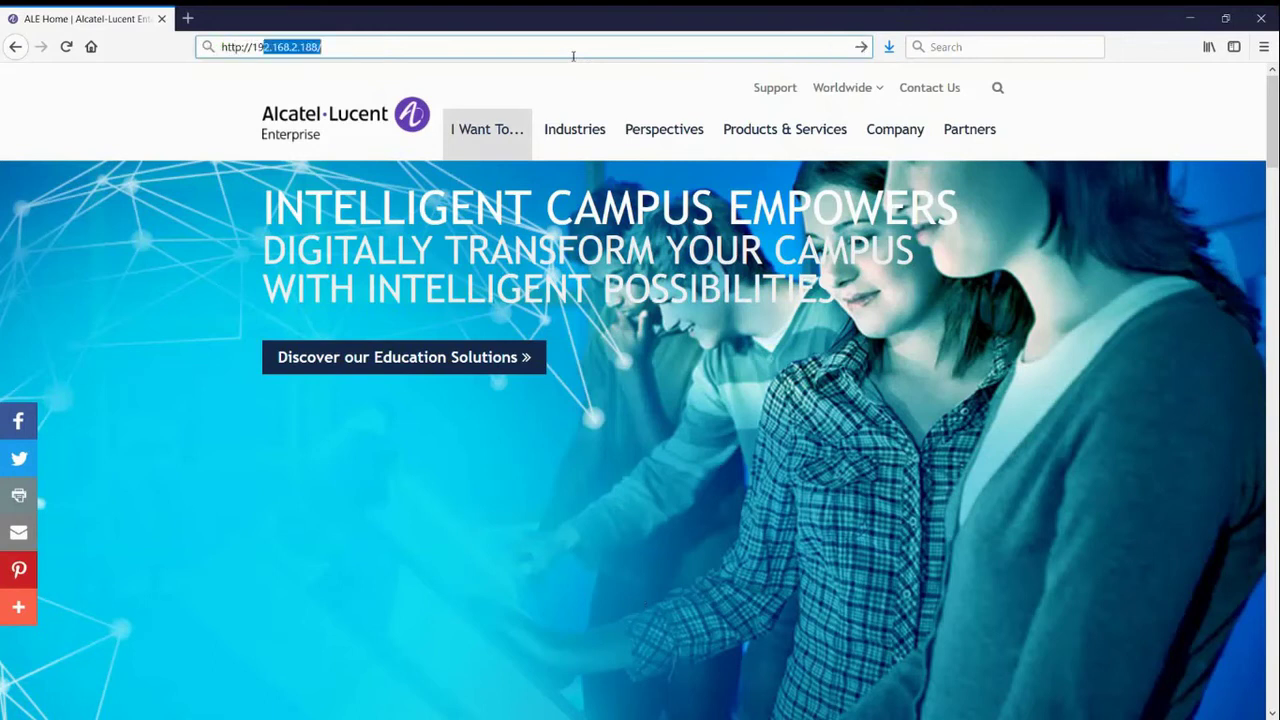
pyautogui.write('16.2:8081')
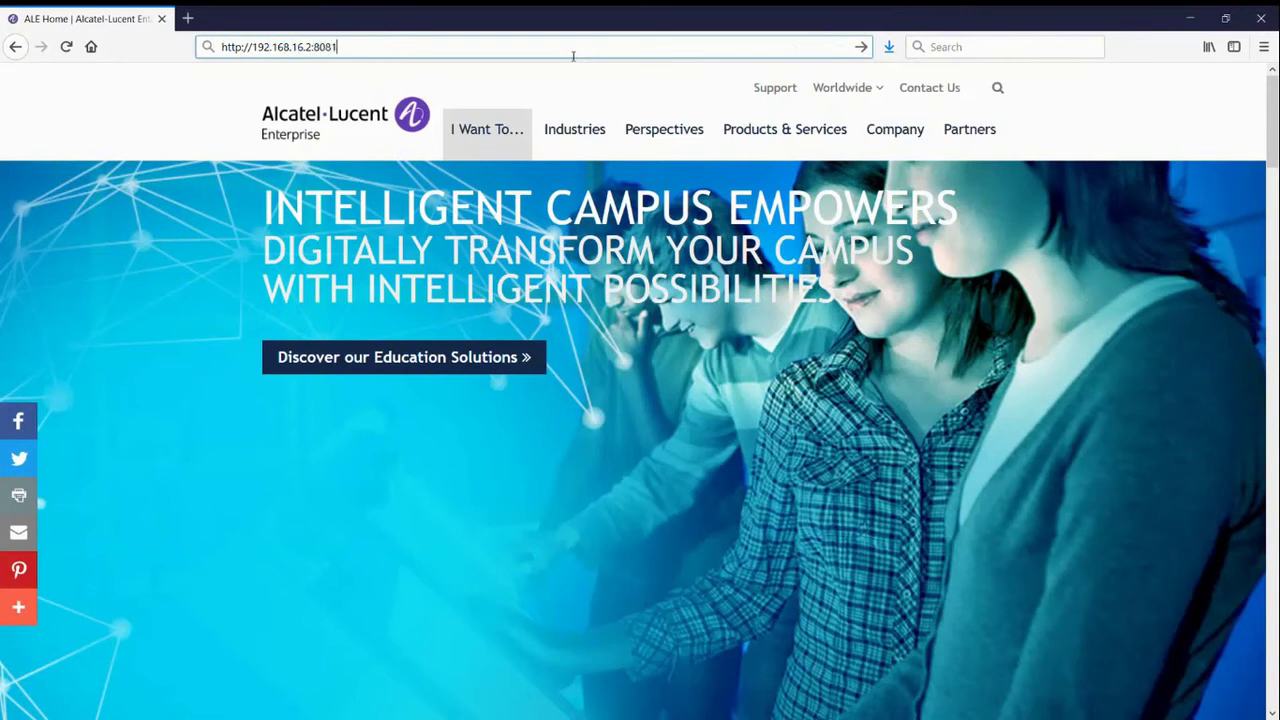
pyautogui.press('Return')
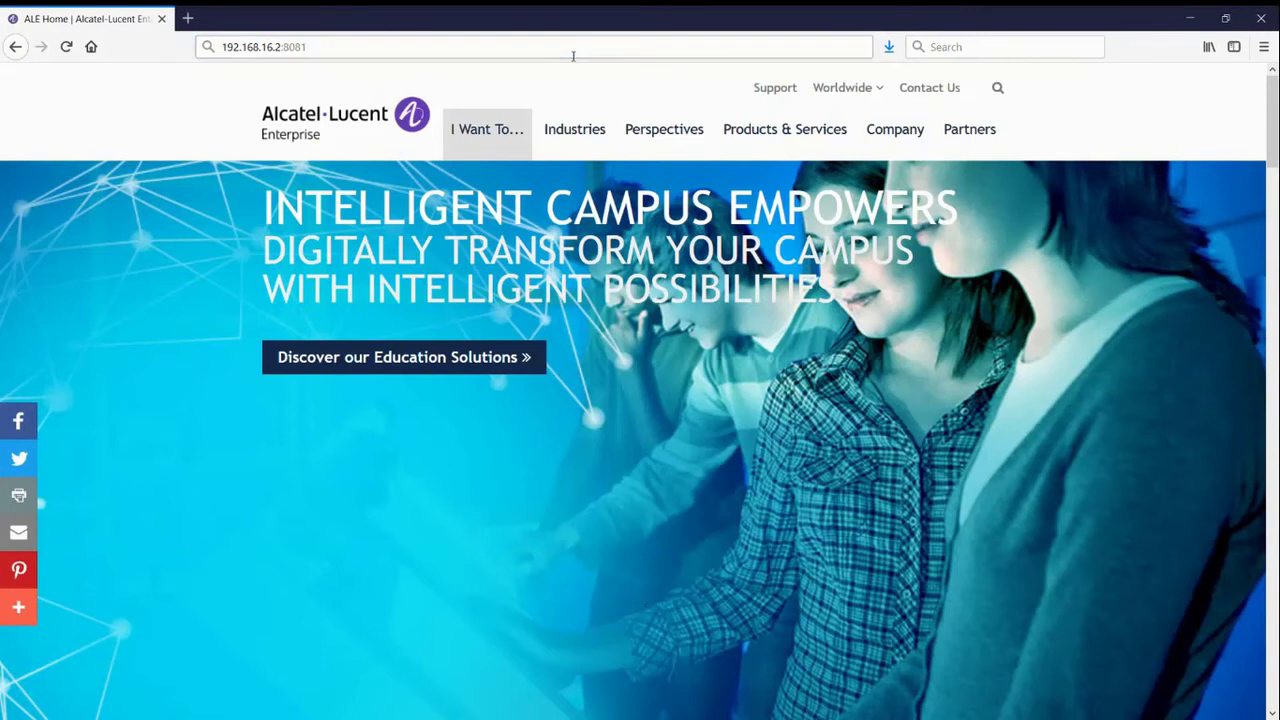